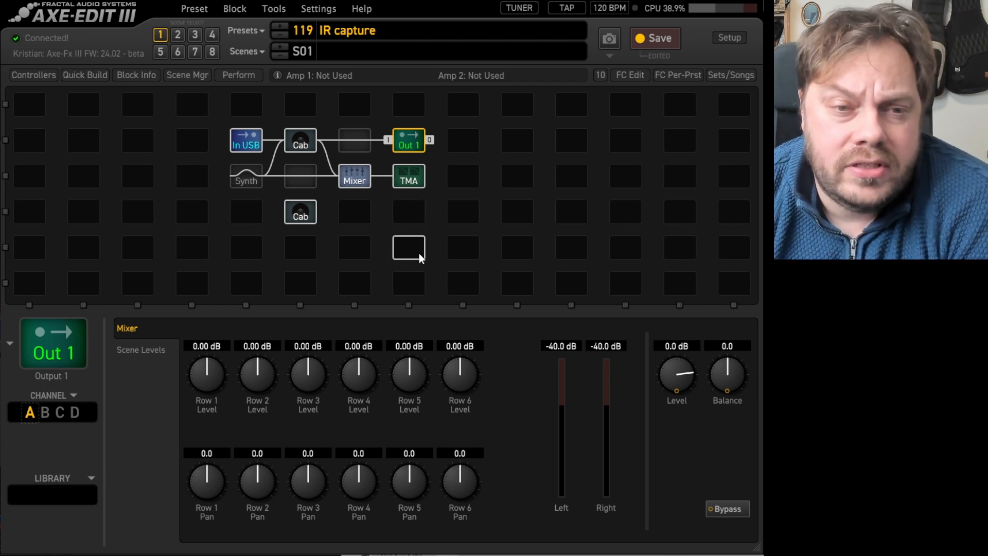
# Step: Review the settings of the Tone Match, Cab 1, Synth and Mixer blocks in the IR capture preset
pyautogui.click(411, 180)
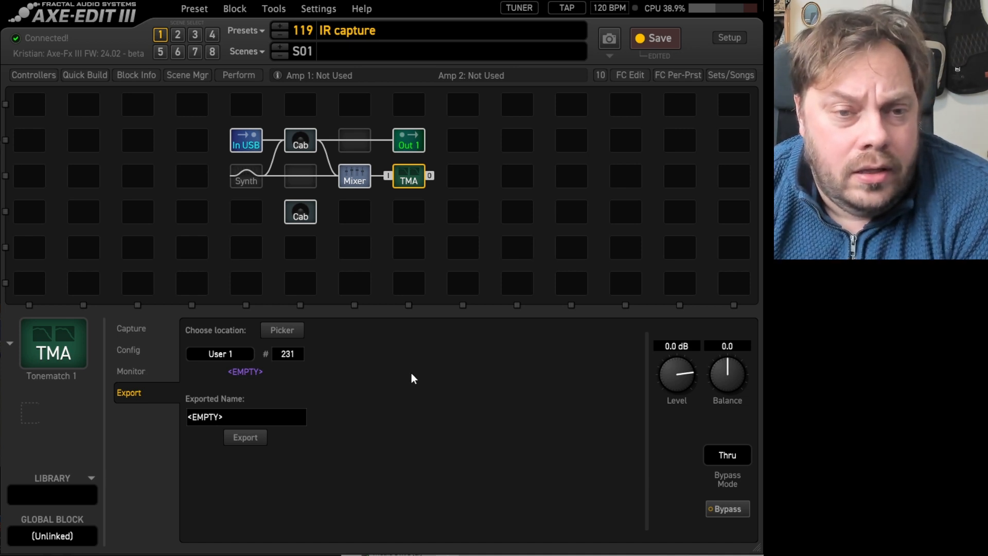
pyautogui.click(300, 140)
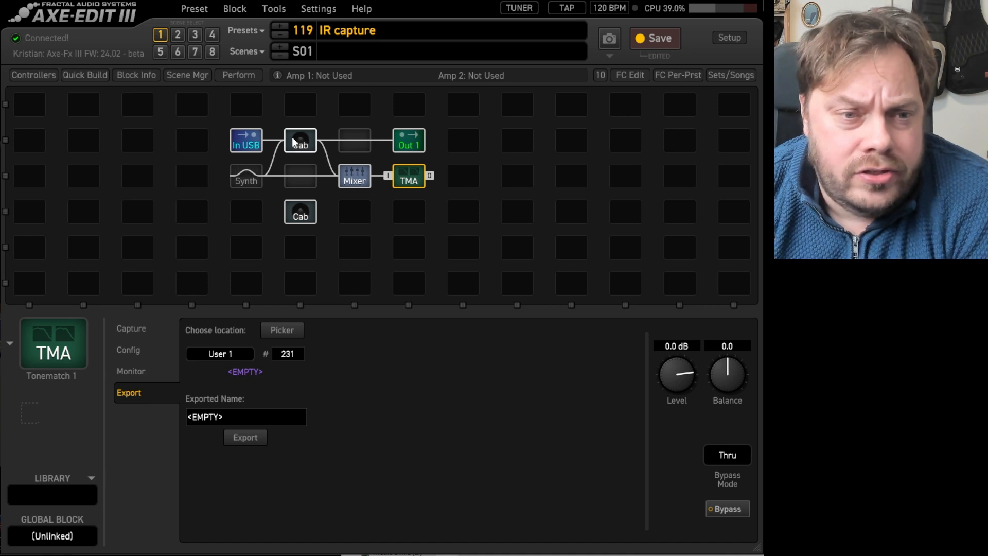
pyautogui.click(138, 326)
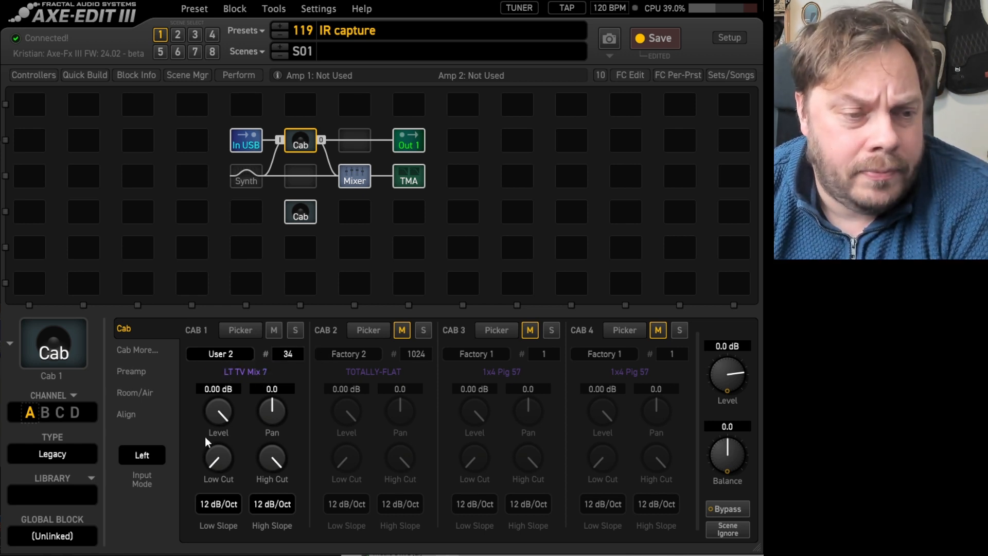
pyautogui.click(247, 180)
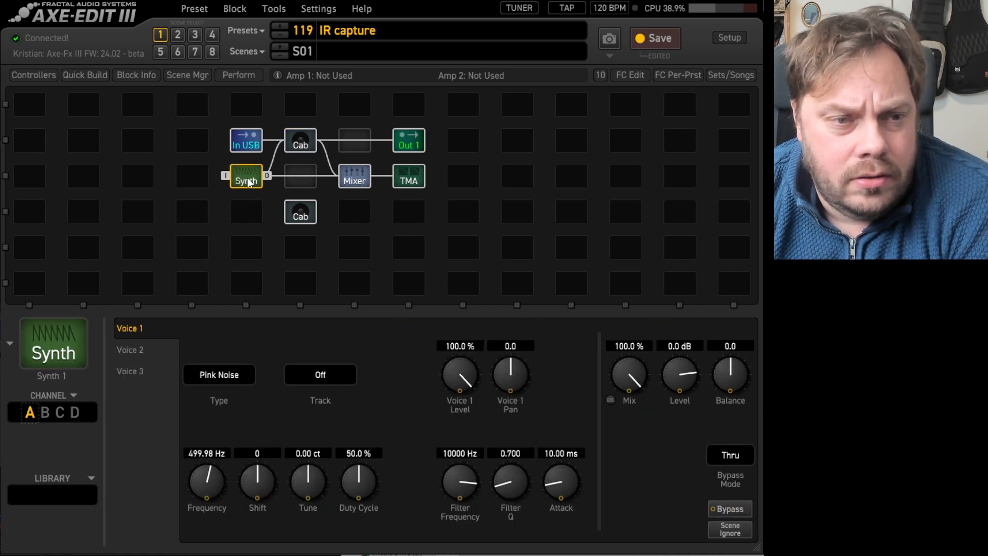
pyautogui.press('b')
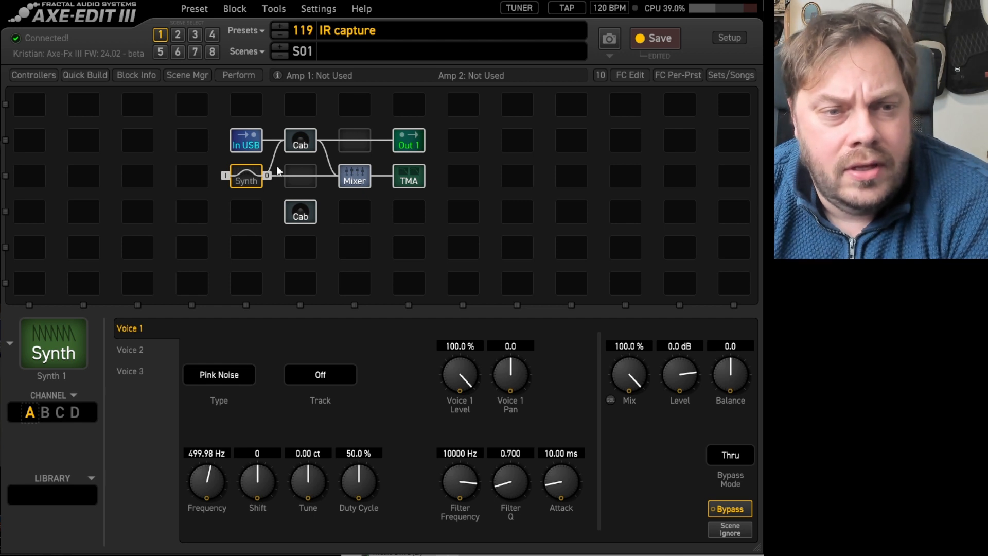
pyautogui.click(344, 179)
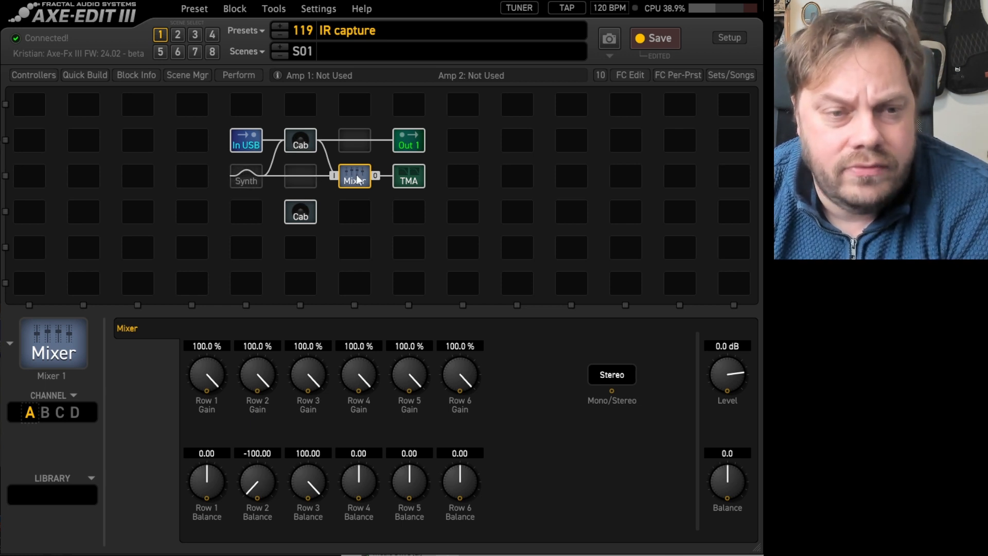
# Step: Configure the Tone Match block with Block In as the reference source and Right as the local channel
pyautogui.click(409, 177)
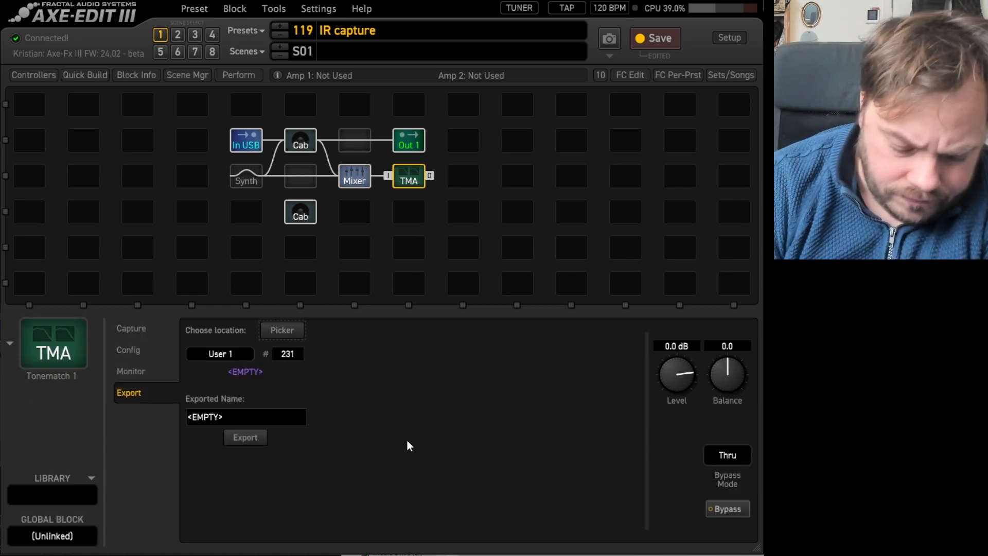
pyautogui.click(132, 329)
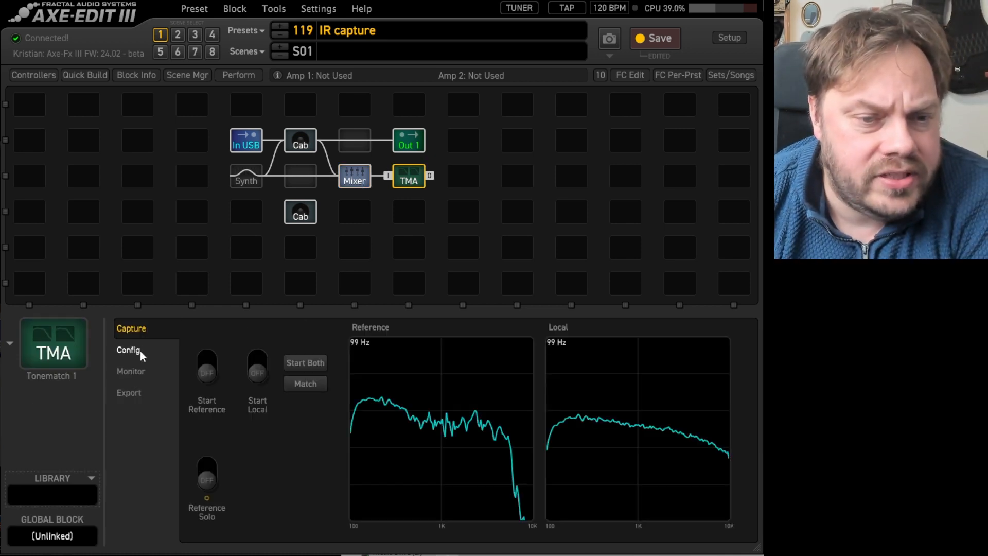
pyautogui.click(130, 350)
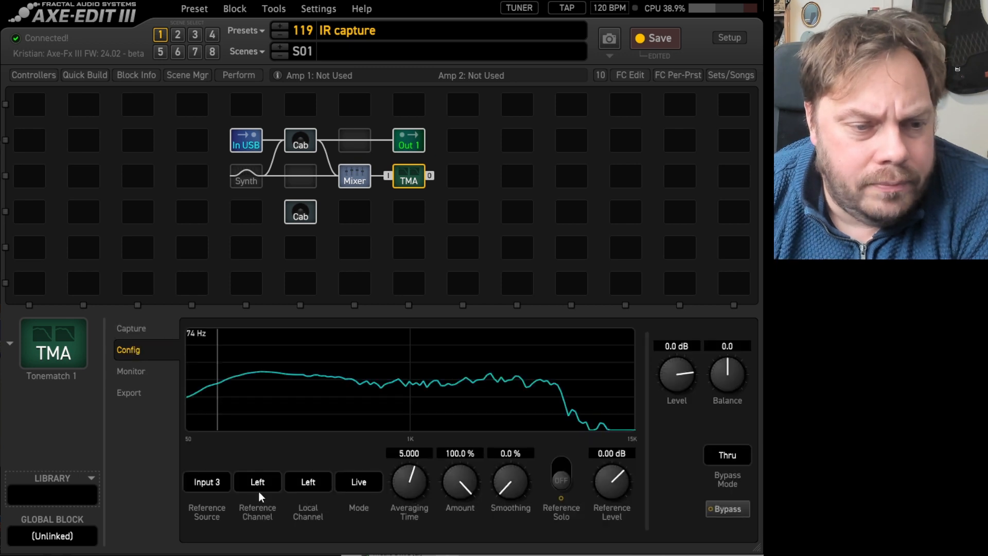
pyautogui.click(219, 482)
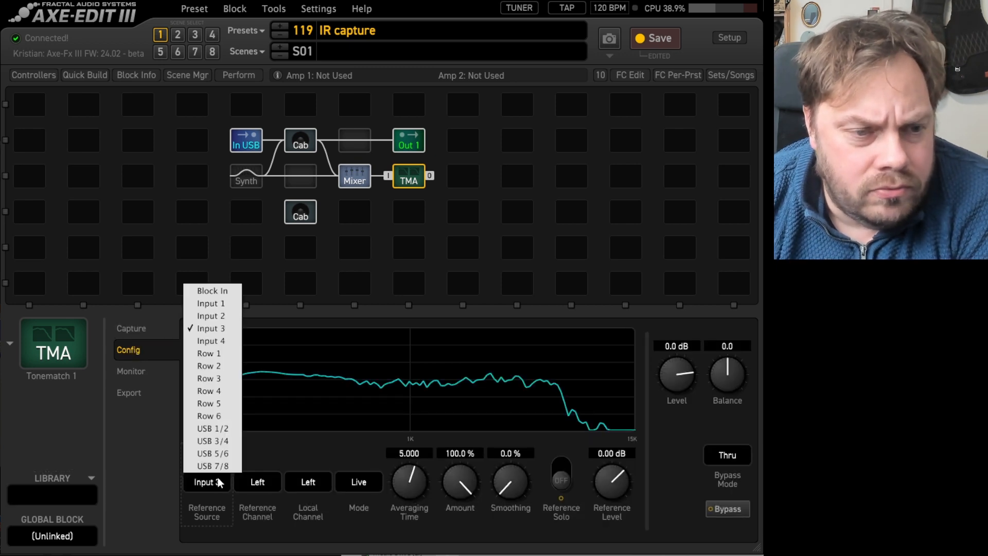
pyautogui.click(213, 292)
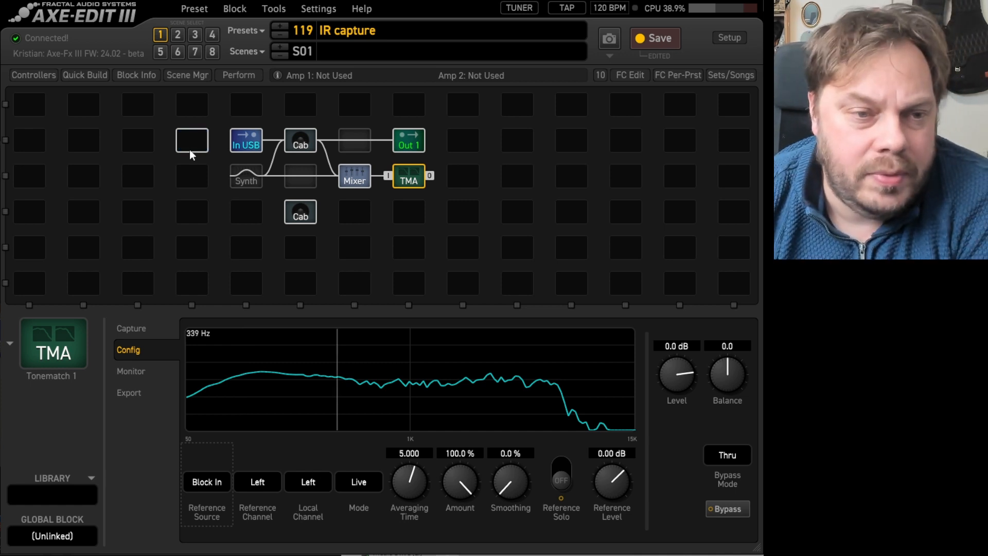
pyautogui.click(313, 481)
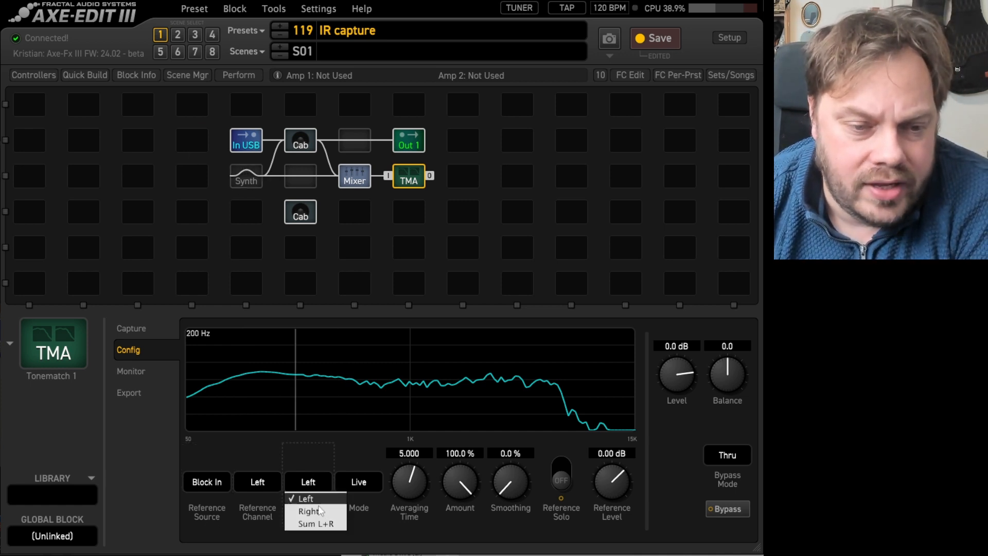
pyautogui.click(319, 510)
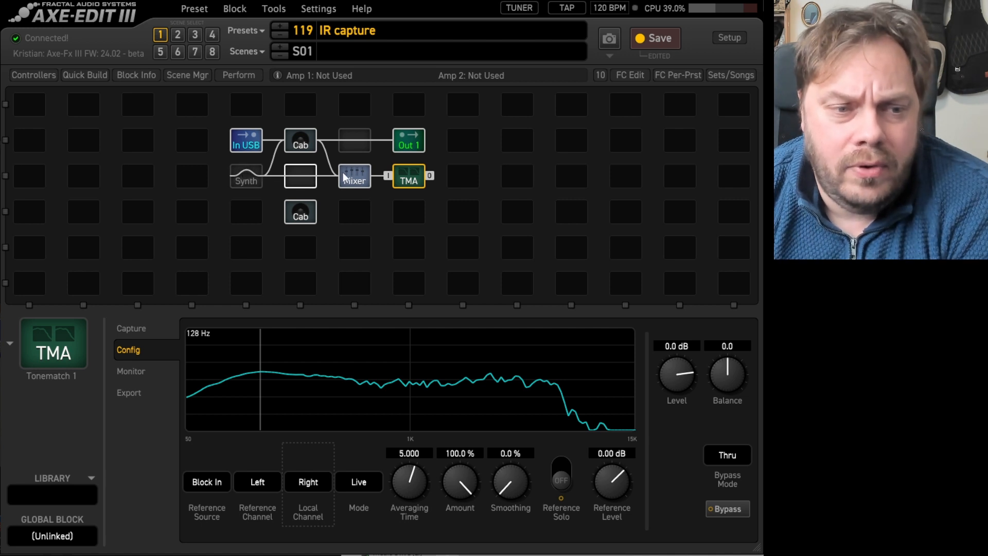
# Step: Capture the reference and local signals together with the Synth block enabled only for the capture, and match them
pyautogui.click(246, 178)
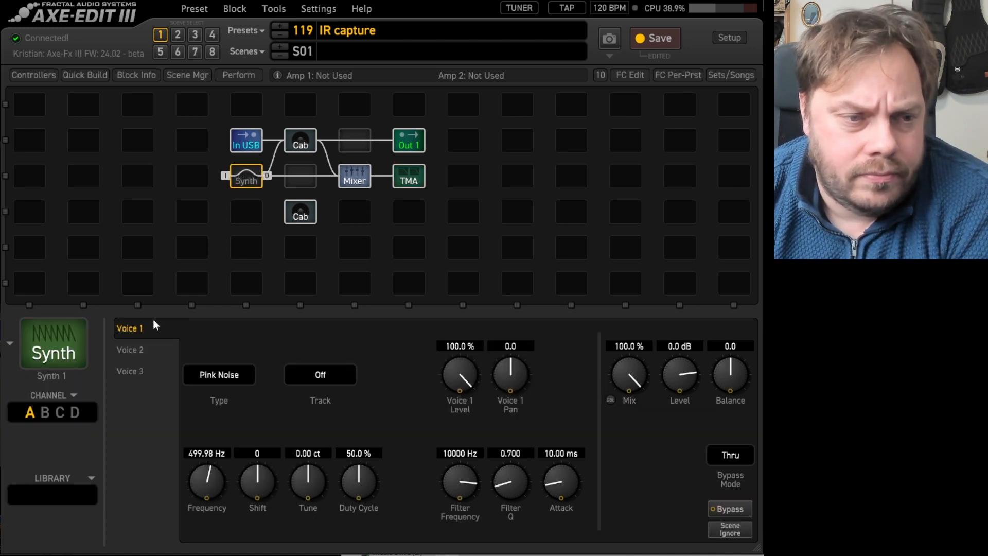
pyautogui.click(409, 177)
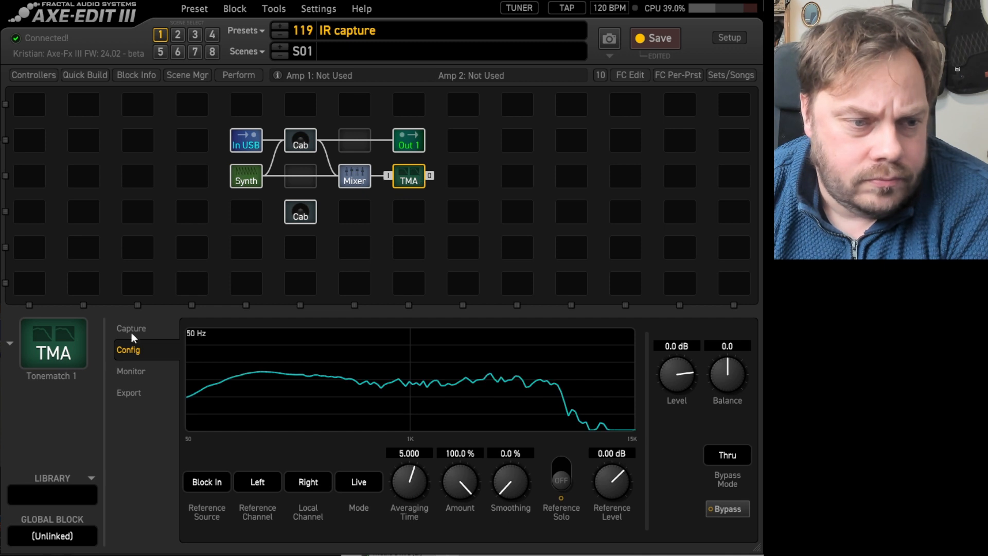
pyautogui.click(132, 329)
pyautogui.click(309, 364)
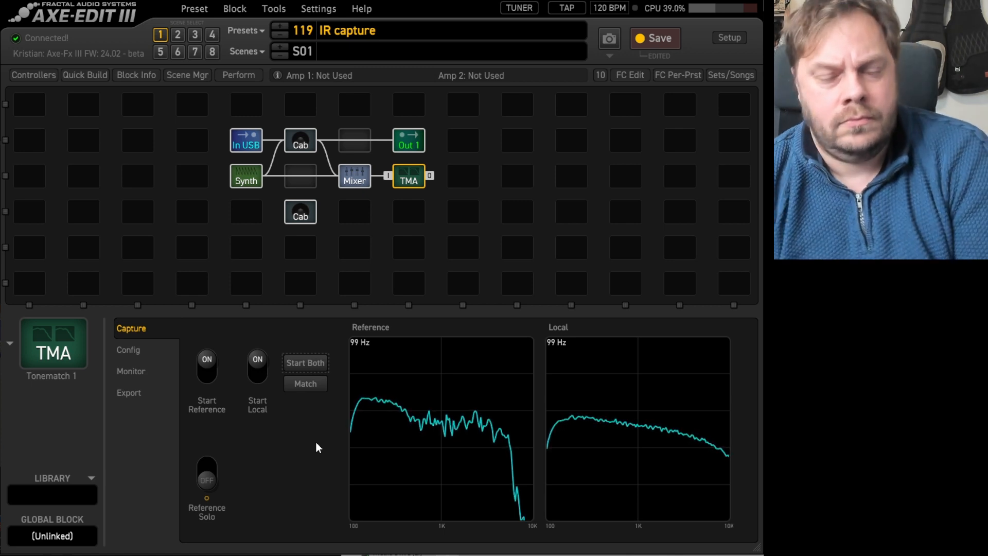
pyautogui.click(313, 385)
pyautogui.click(252, 181)
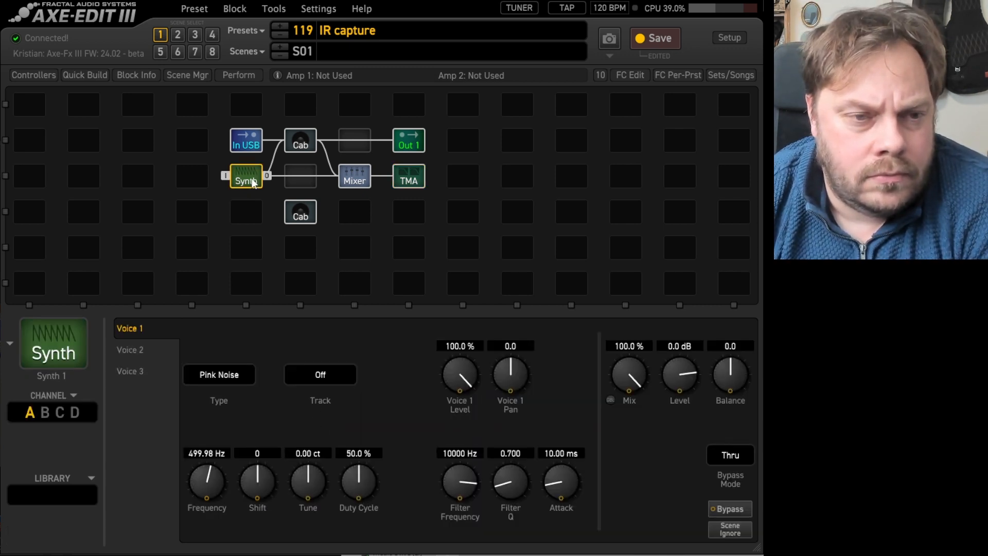
# Step: Set the Tone Match export location to User 1, slot 231
pyautogui.click(416, 179)
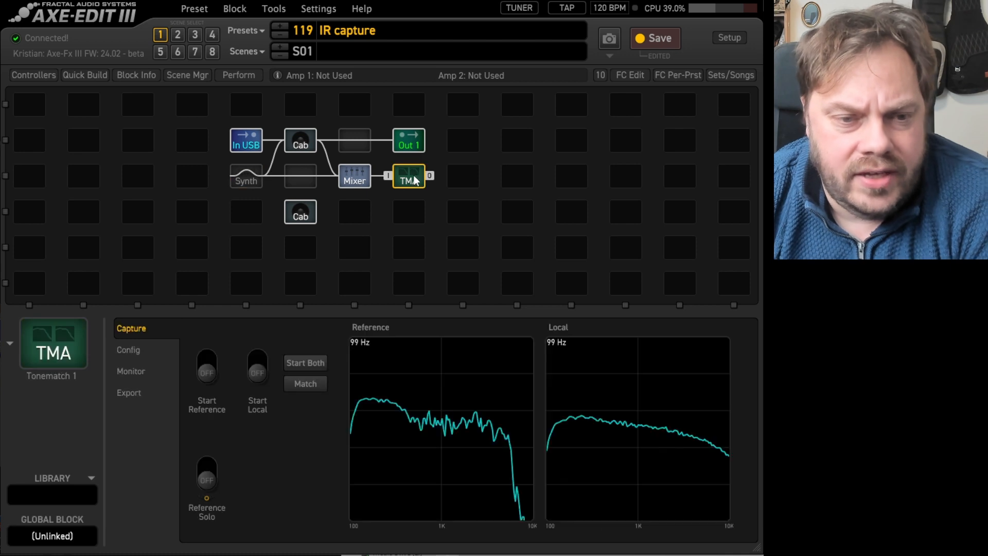
pyautogui.click(139, 351)
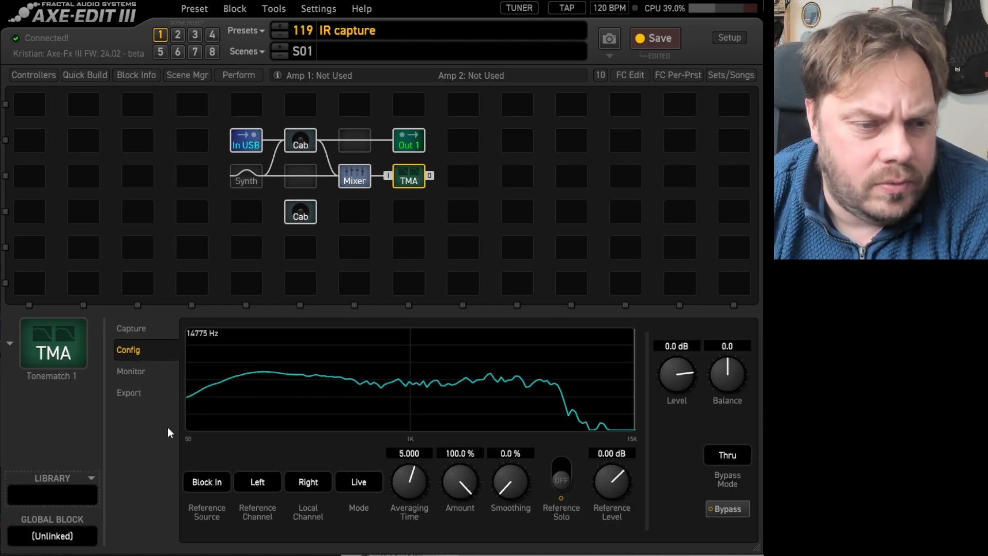
pyautogui.click(130, 394)
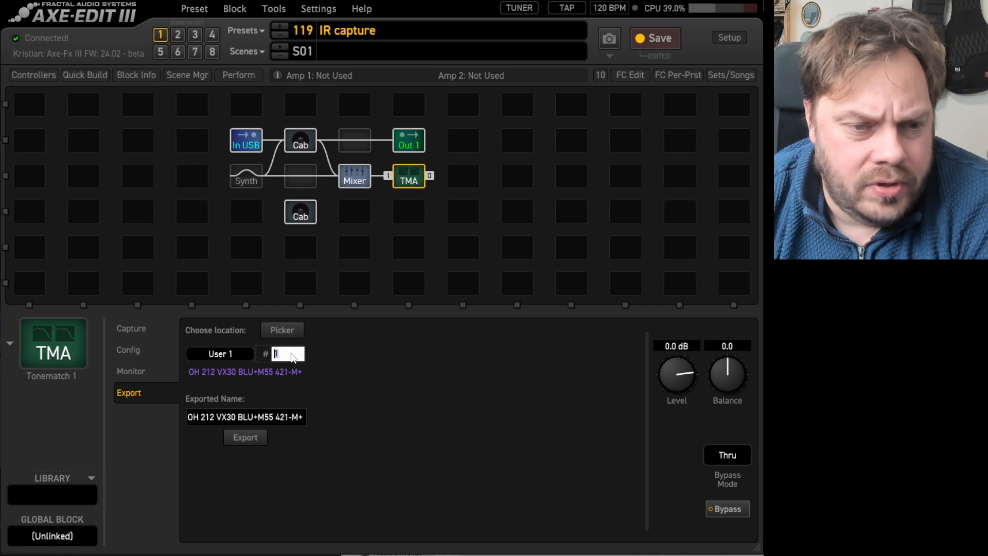
pyautogui.write('231')
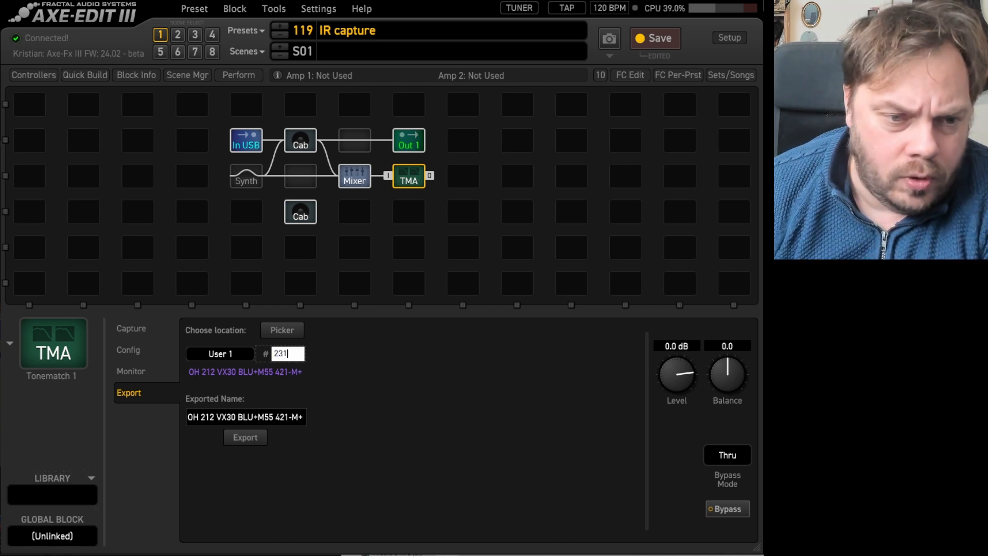
pyautogui.press('Return')
# Step: Name the Tone Match export LTTVmix7_TM and export it to the chosen user slot
pyautogui.click(229, 417)
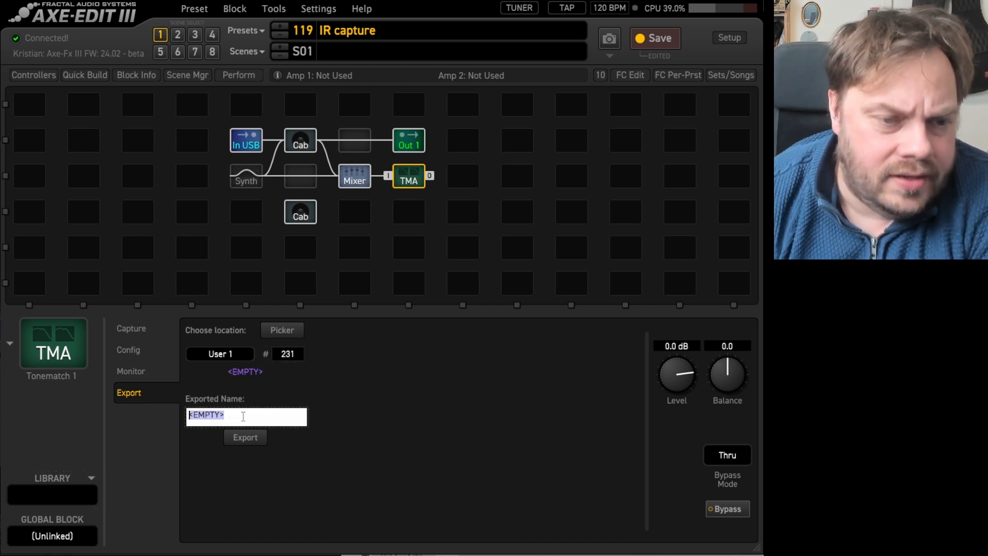
pyautogui.write('LTT')
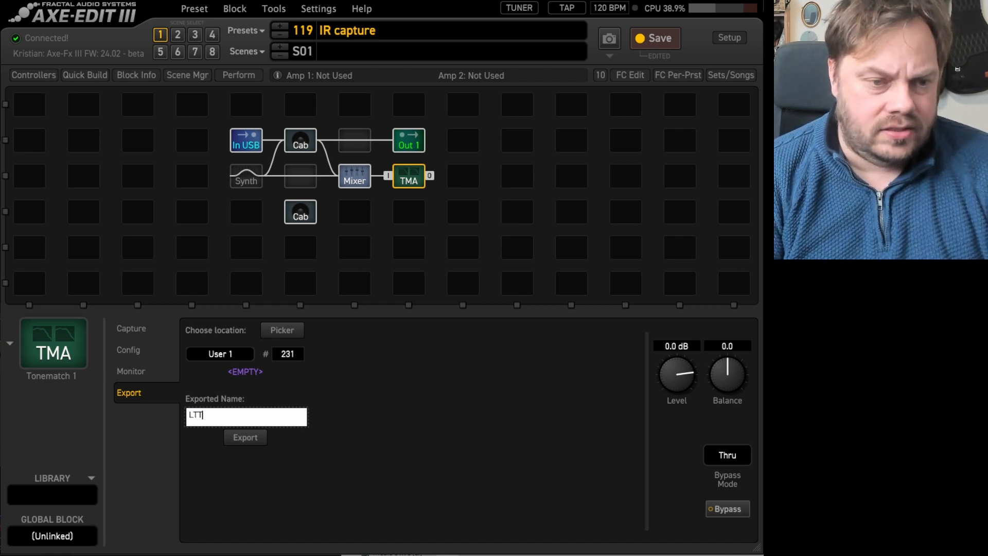
pyautogui.write('Vmix')
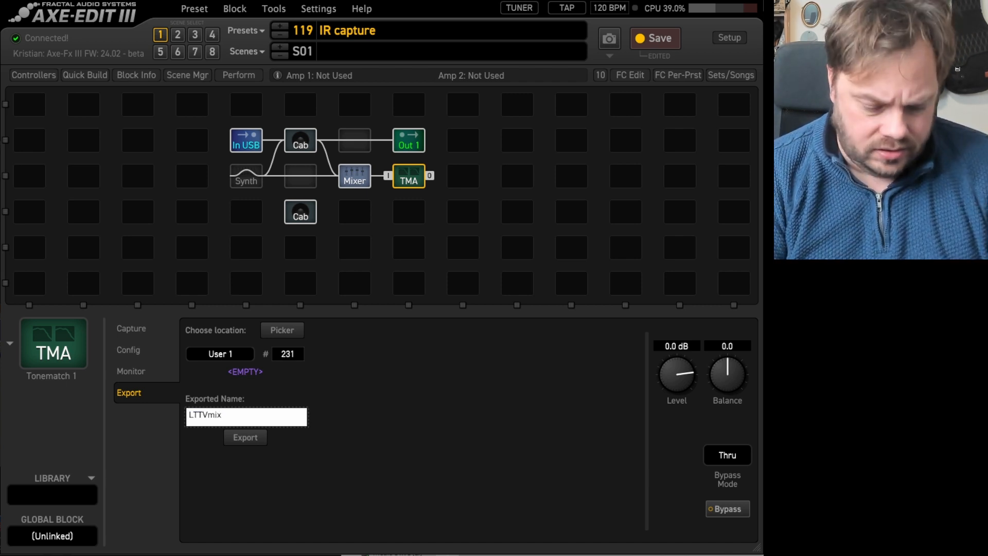
pyautogui.write('7_TM')
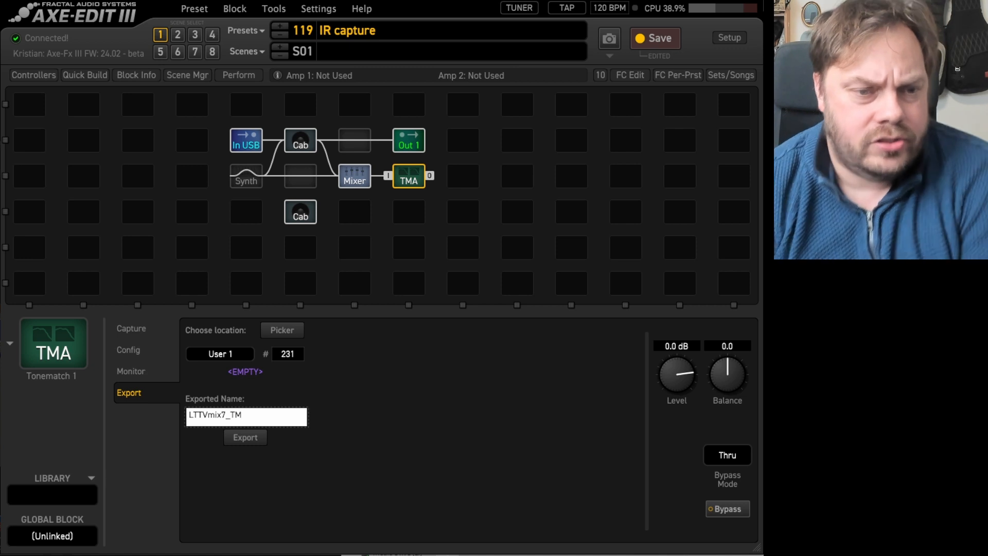
pyautogui.press('Return')
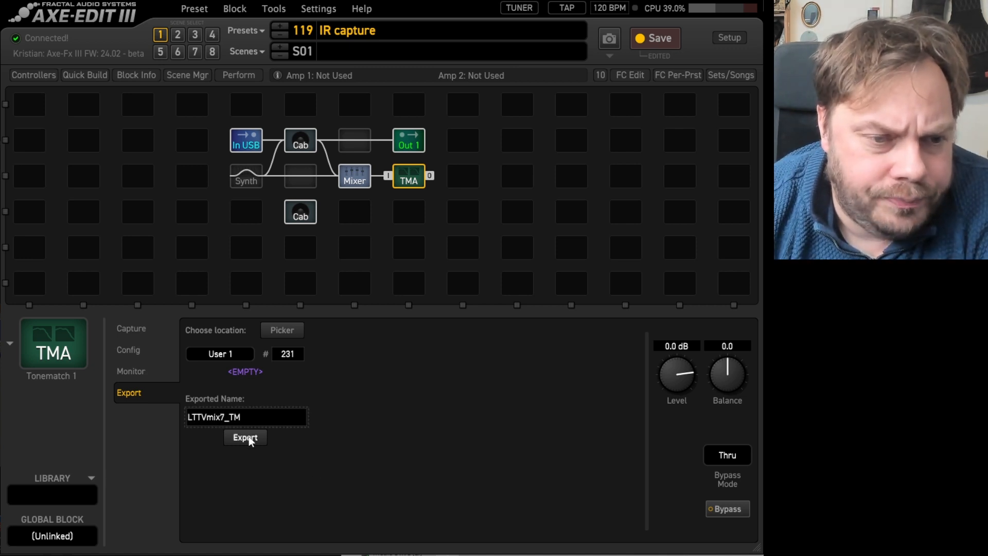
pyautogui.click(248, 437)
pyautogui.click(437, 303)
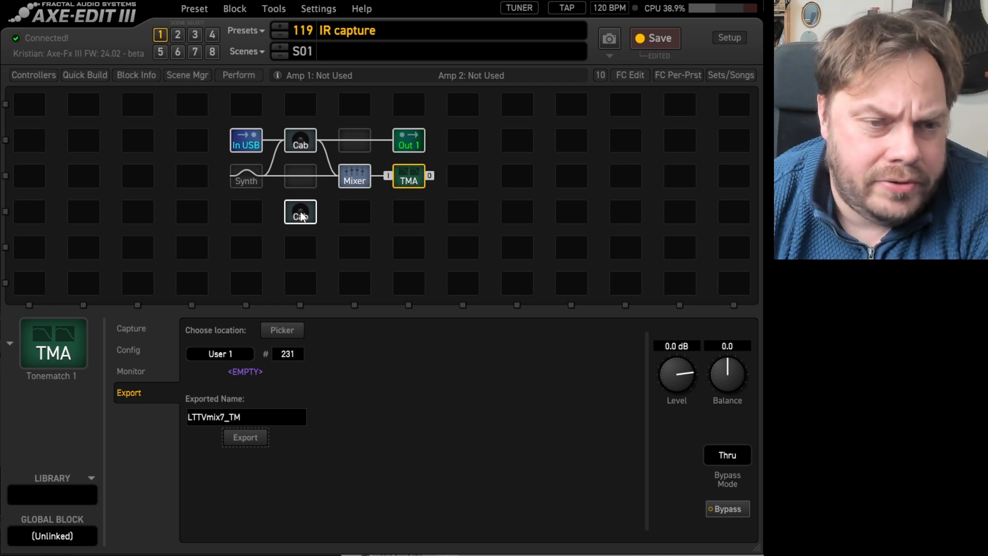
# Step: Compare the exported IR's waveform with the original LT TV Mix 7 in the Cab 2 block's alignment view, refreshing the second cab slot
pyautogui.click(301, 215)
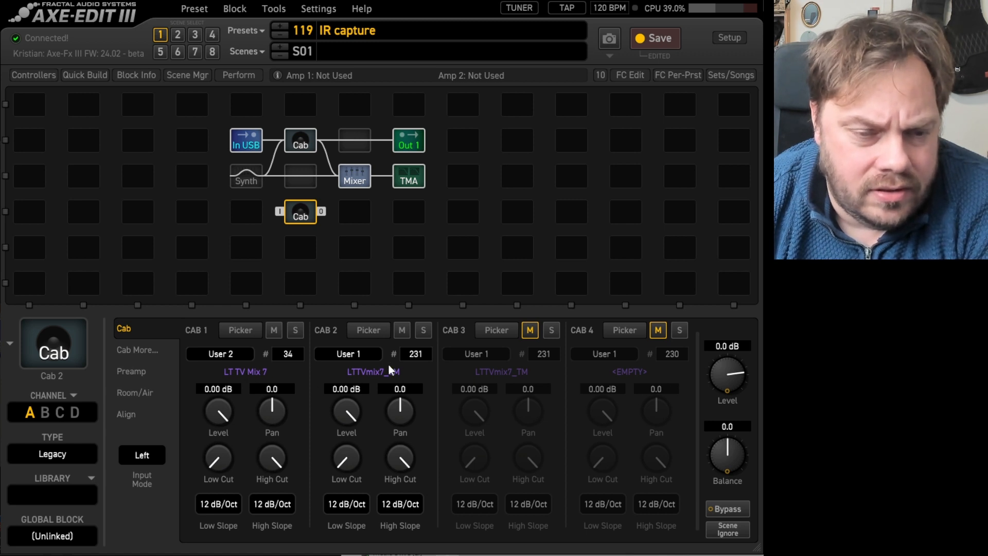
pyautogui.click(127, 415)
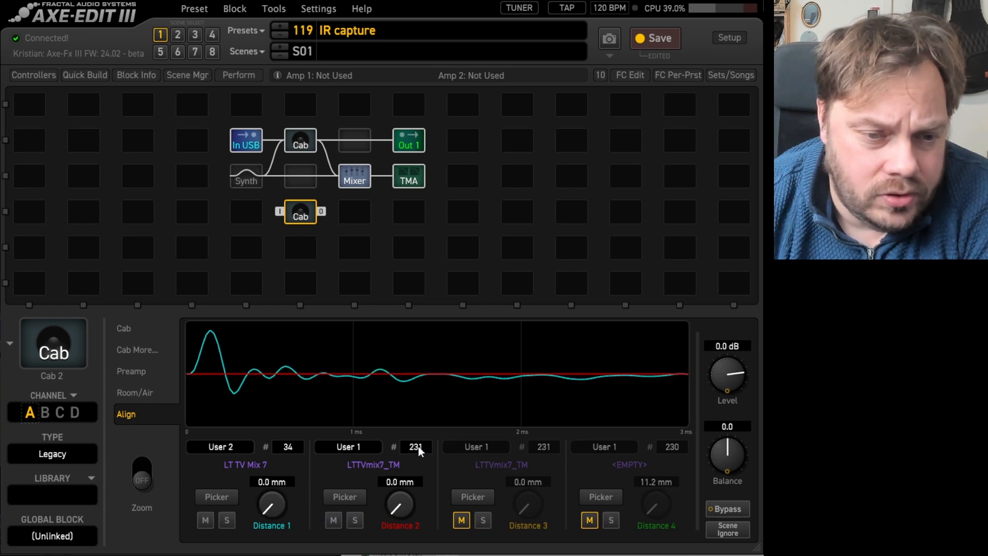
pyautogui.click(343, 497)
pyautogui.click(601, 341)
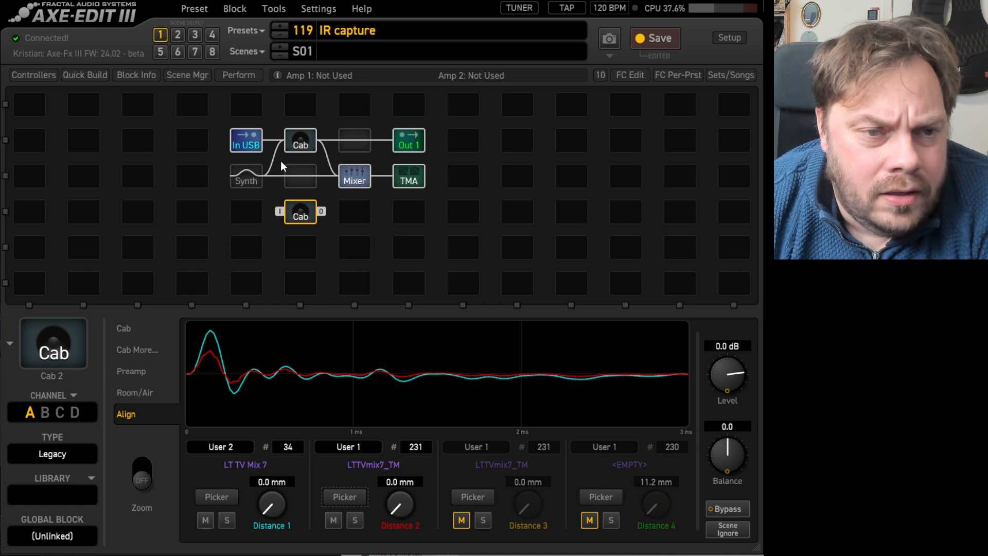
# Step: Switch the Cab 1 block to channel D and check the IR selection of its first cab slot
pyautogui.click(301, 141)
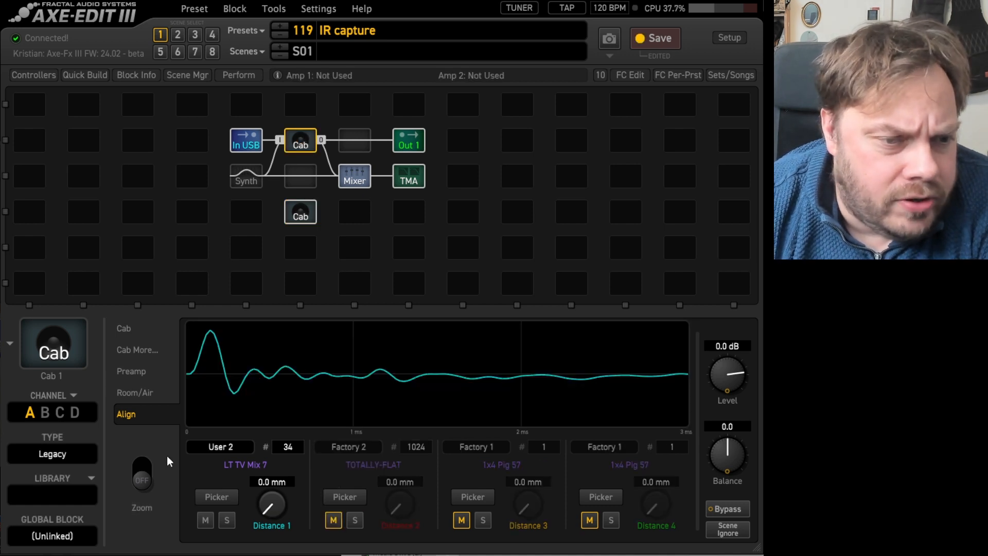
pyautogui.click(74, 412)
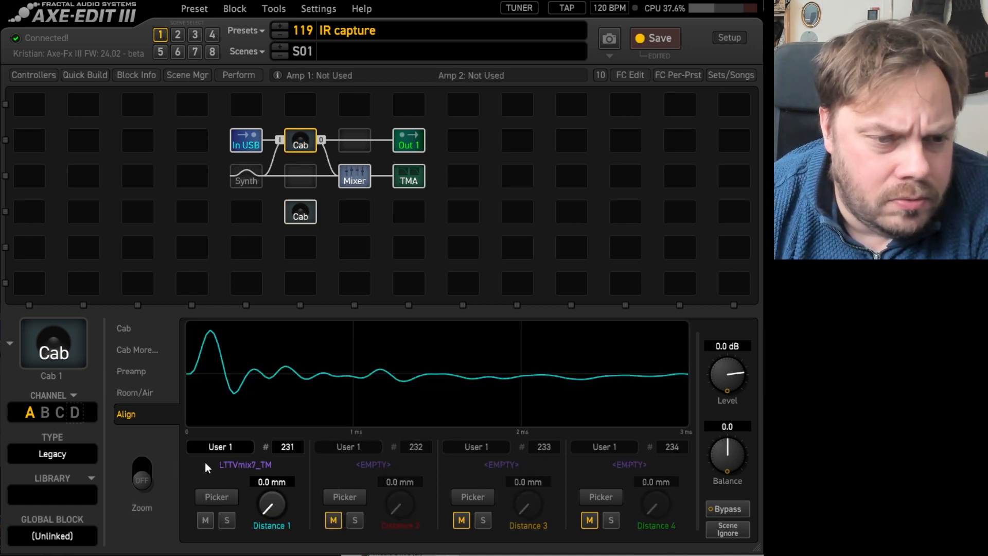
pyautogui.click(123, 328)
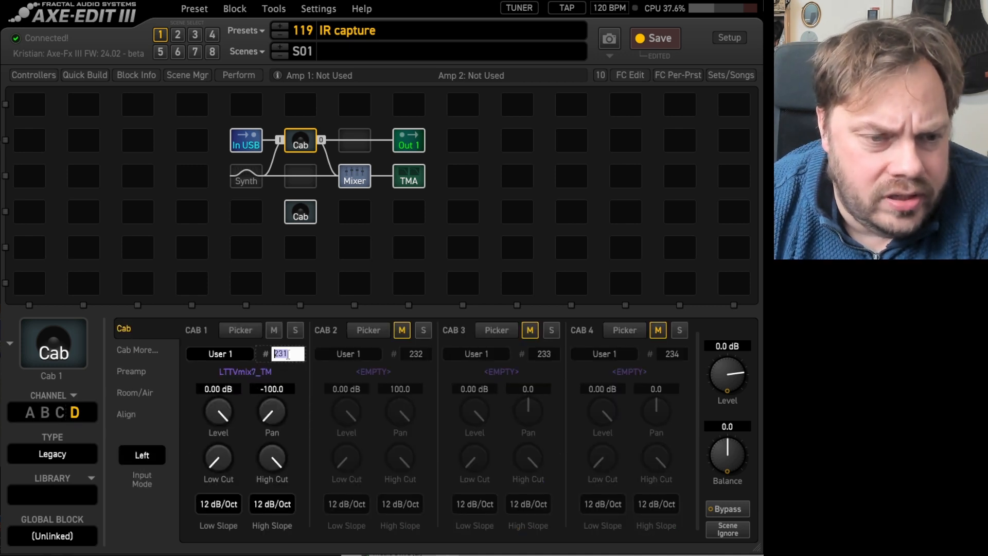
pyautogui.press('Return')
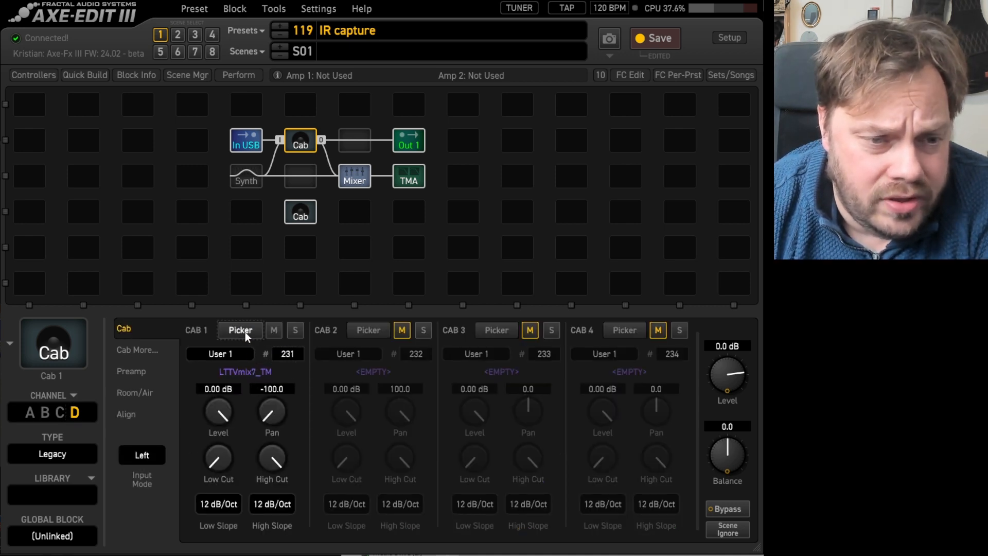
pyautogui.click(240, 331)
pyautogui.press('Escape')
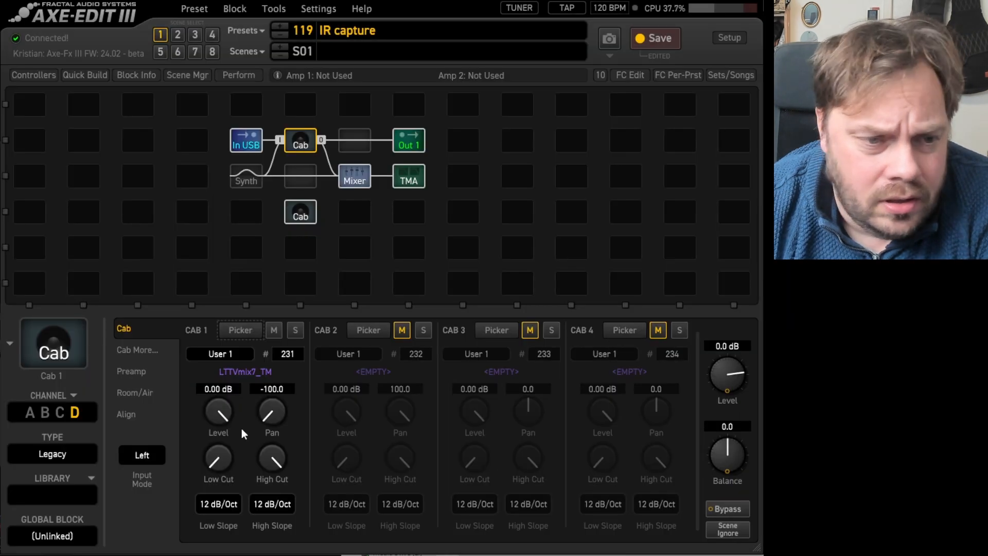
# Step: Engage the Synth block and compare channels A and D of the Cab 1 block
pyautogui.click(248, 174)
pyautogui.click(300, 141)
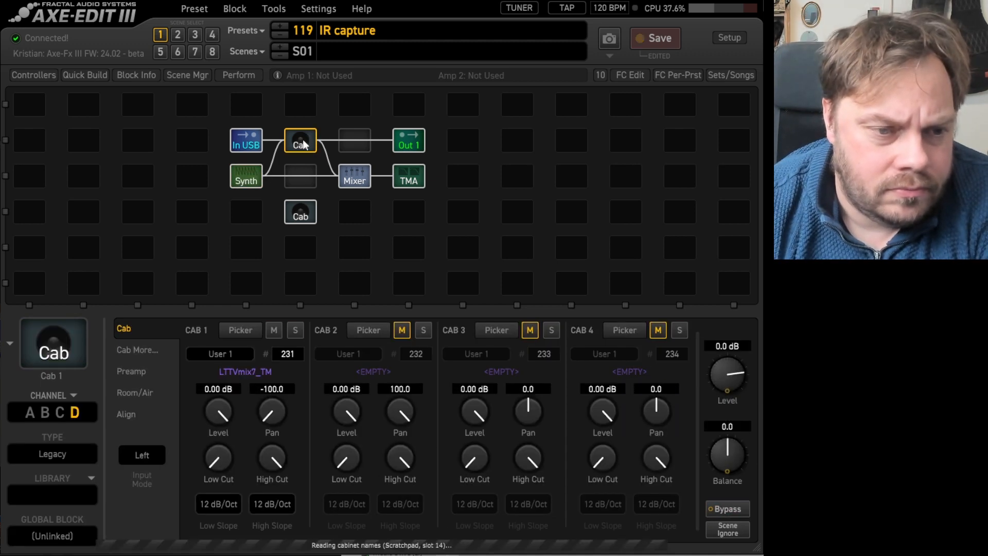
pyautogui.click(30, 413)
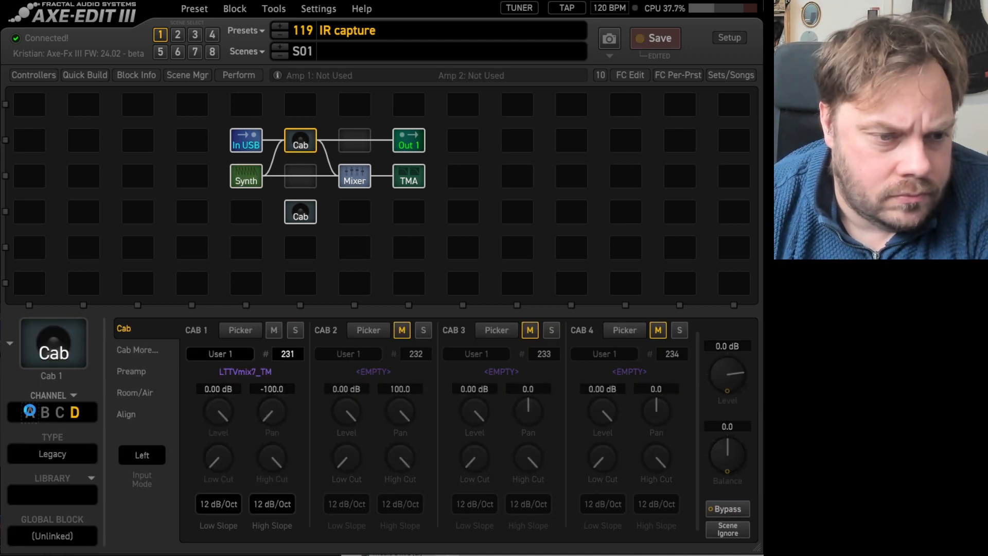
pyautogui.click(81, 415)
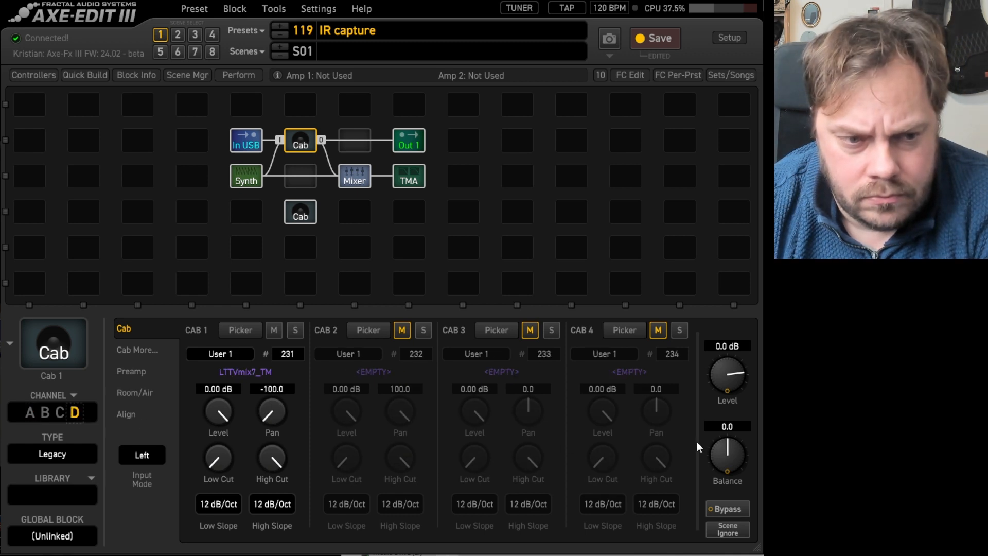
# Step: In Cab 1's channel D, center the first cab slot's pan and raise the block level to 5.7 dB, using channel A as reference
pyautogui.doubleClick(271, 413)
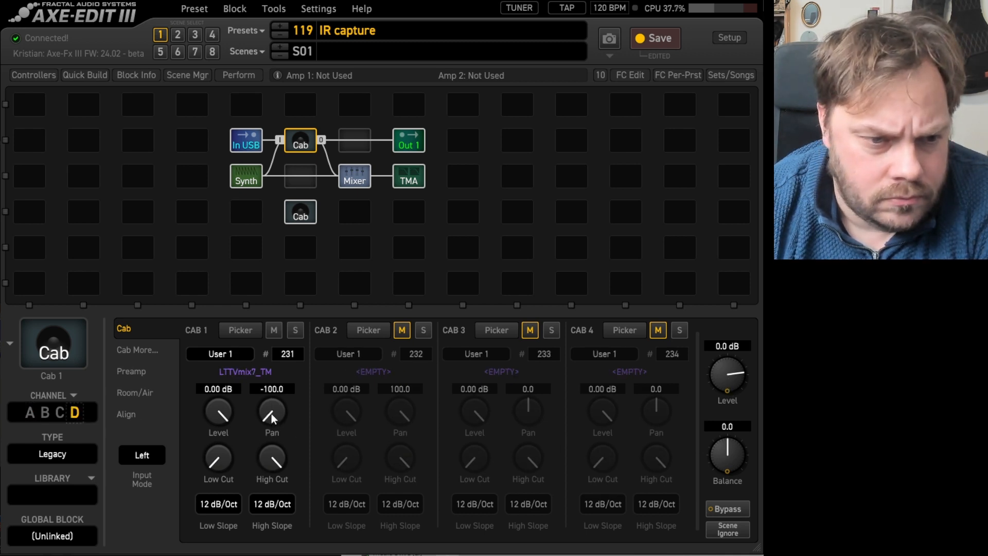
pyautogui.click(29, 415)
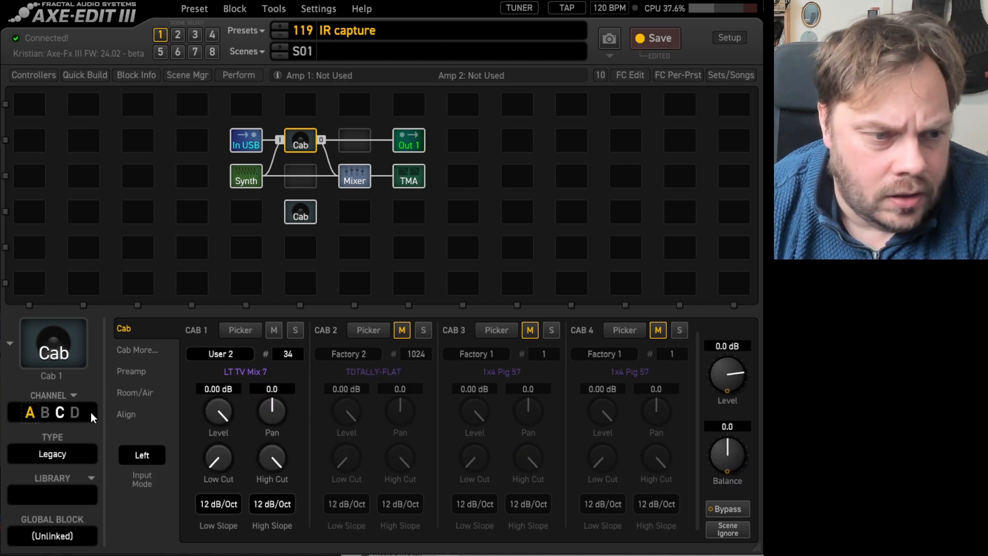
pyautogui.click(75, 412)
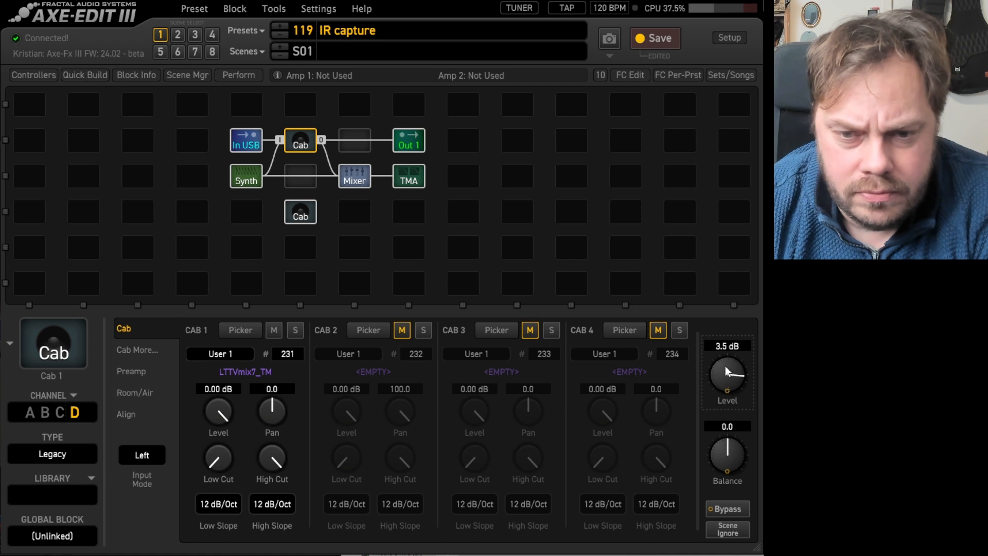
pyautogui.scroll(6, 728, 371)
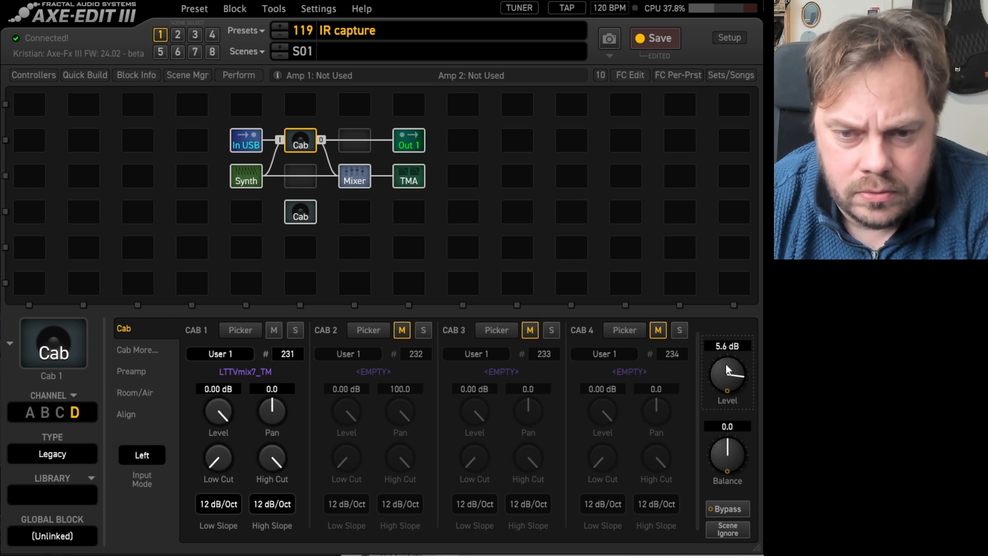
pyautogui.scroll(1, 729, 370)
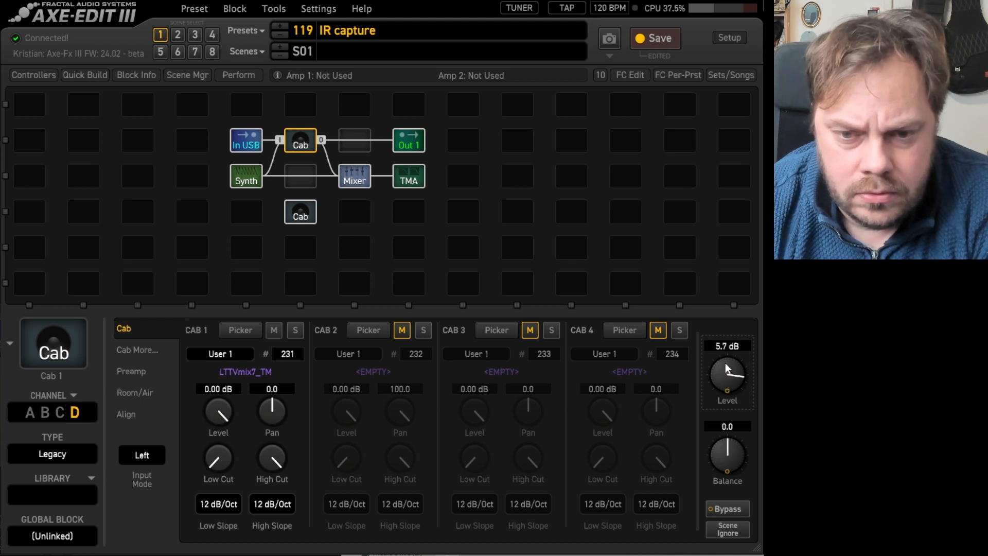
# Step: Compare Cab 1's channels A and D at the adjusted level and bypass the Synth block
pyautogui.click(29, 414)
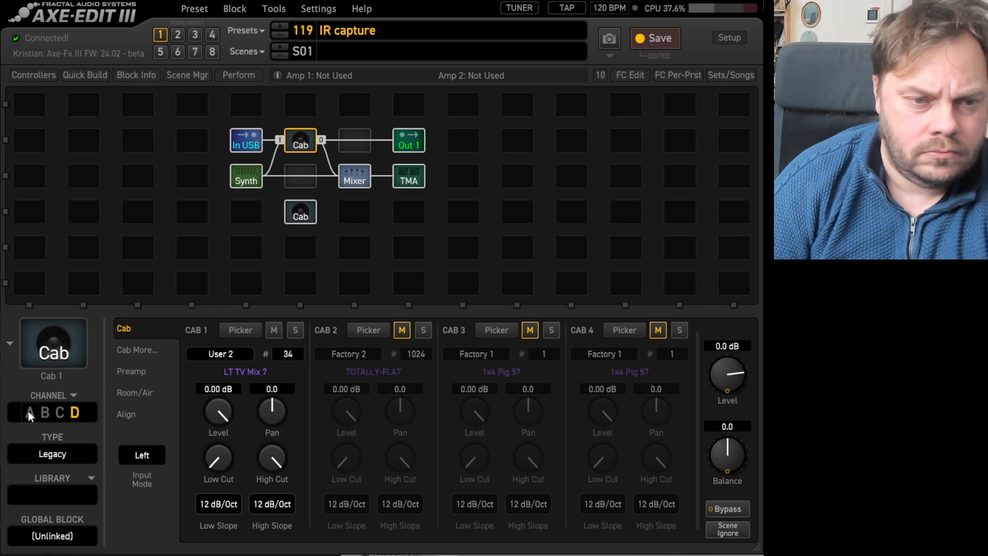
pyautogui.click(74, 413)
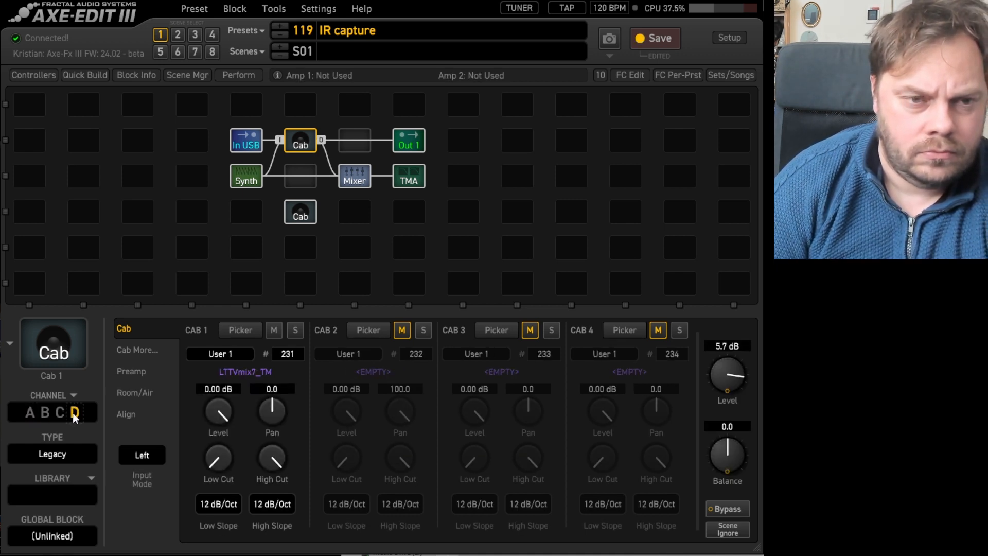
pyautogui.click(239, 181)
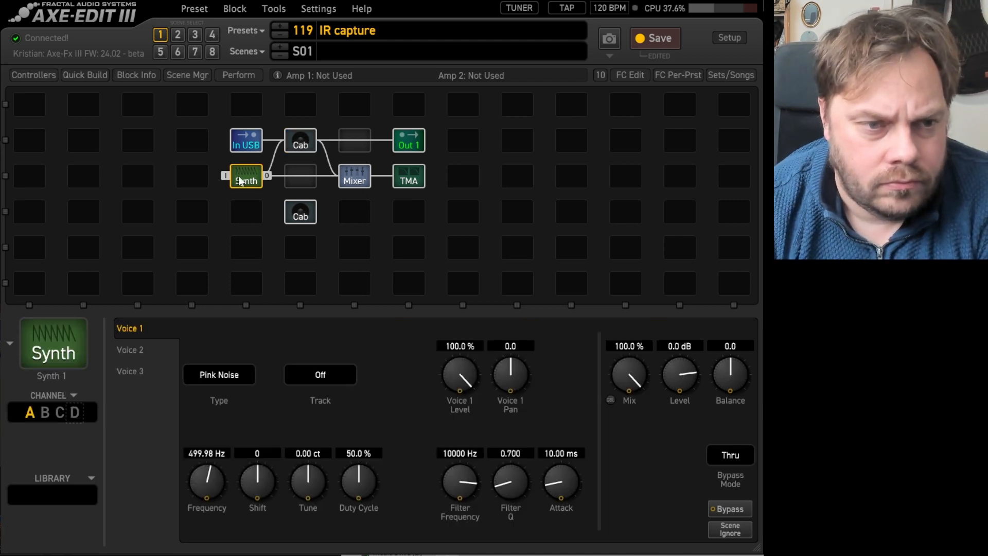
# Step: In Cab 1's channel D, set the pan of cab slot 2 to 0, slot 3 to -100 and slot 4 to 100
pyautogui.click(299, 143)
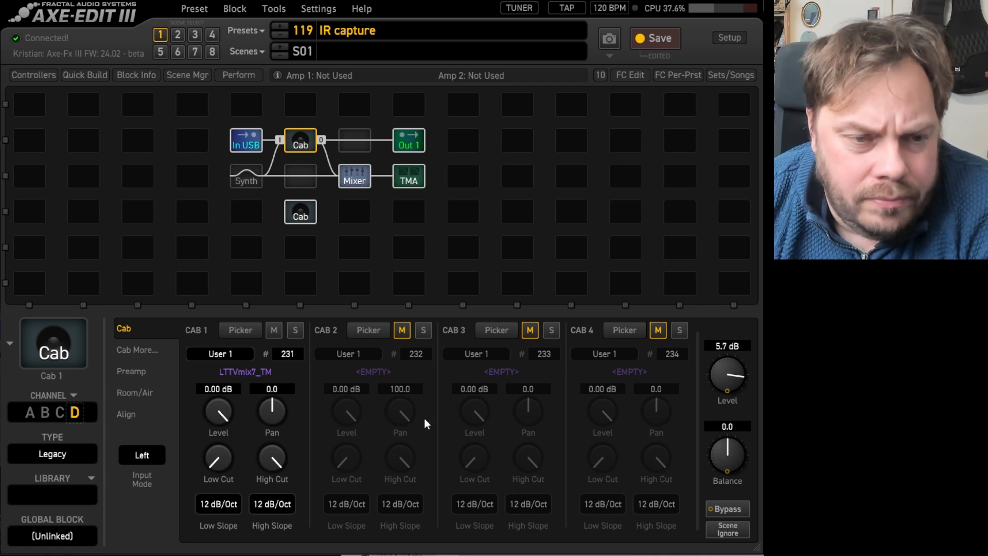
pyautogui.moveTo(532, 409); pyautogui.dragTo(532, 443)
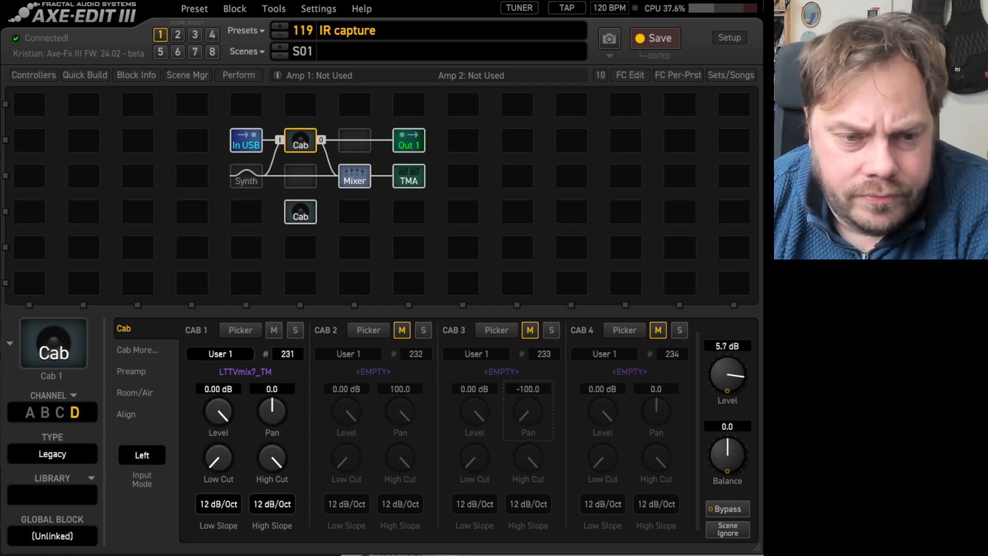
pyautogui.moveTo(653, 406); pyautogui.dragTo(650, 183)
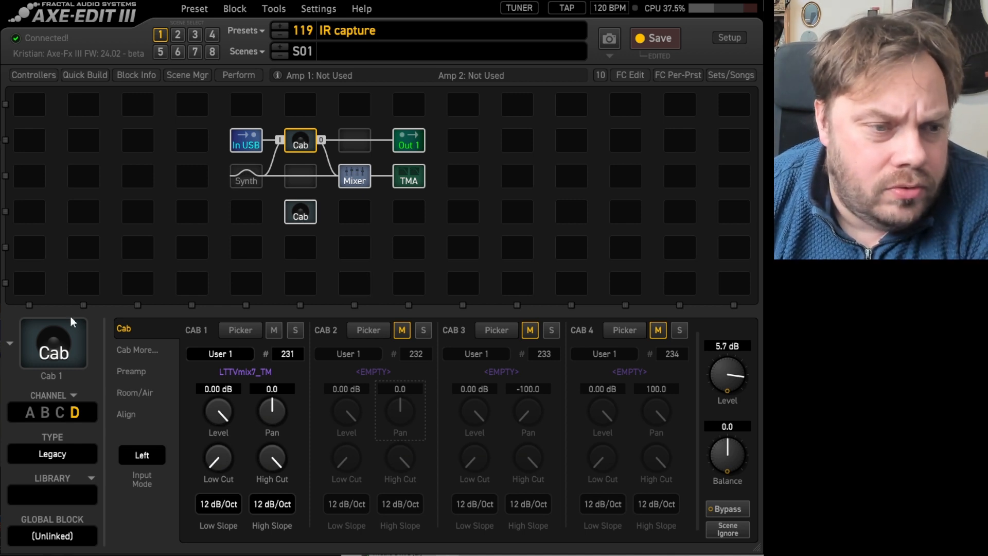
# Step: Switch Cab 1 to channel B, engage the Synth, and capture and match both reference and local signals in the Tone Match block
pyautogui.click(44, 413)
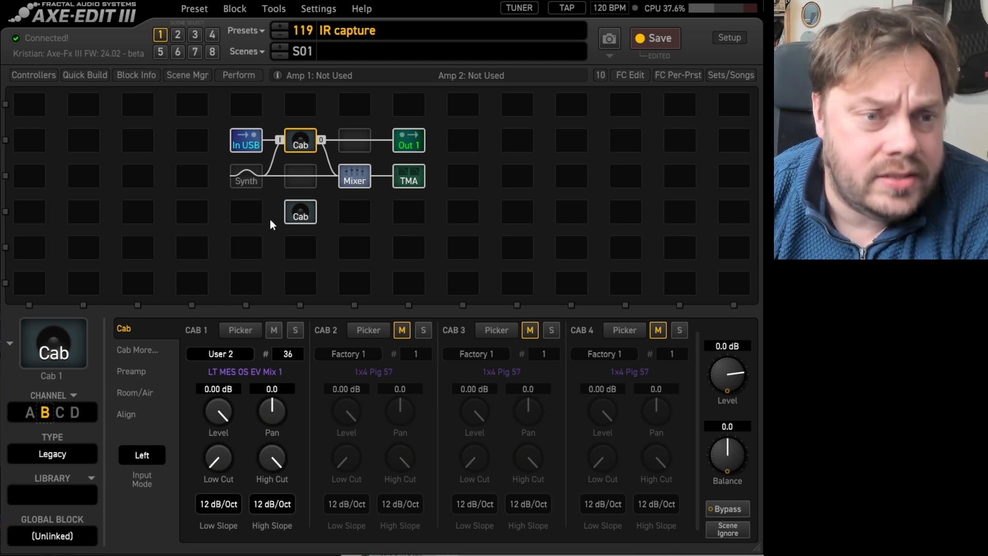
pyautogui.click(246, 180)
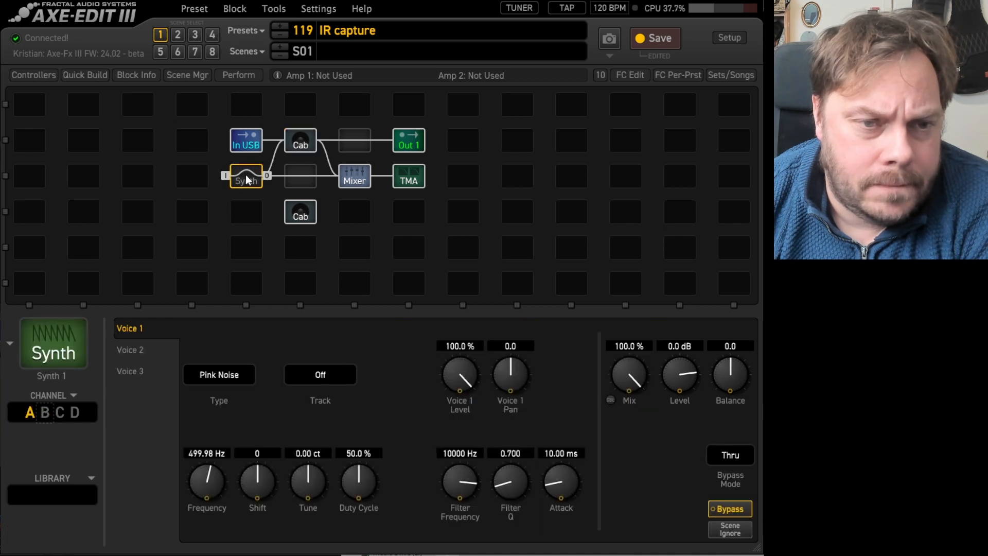
pyautogui.click(409, 177)
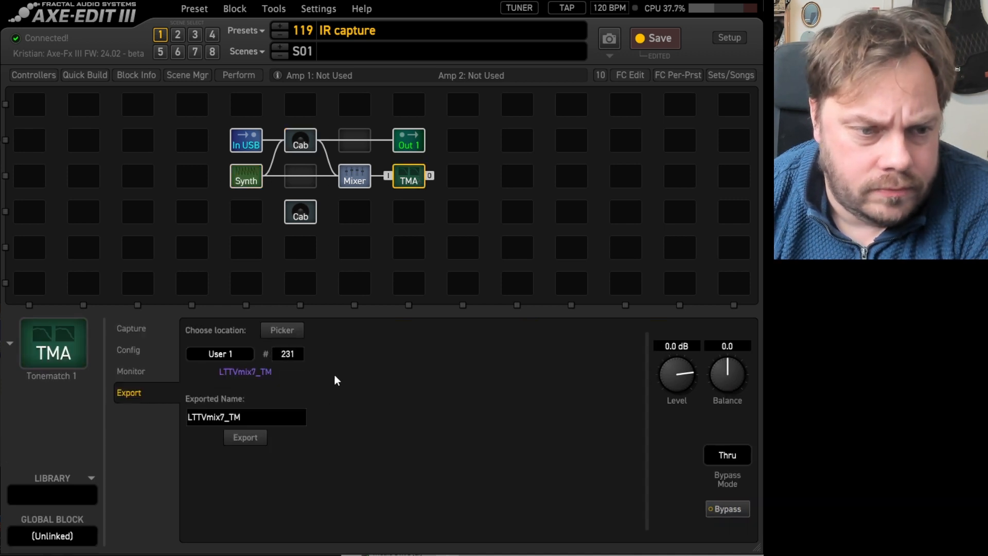
pyautogui.click(131, 329)
pyautogui.click(306, 363)
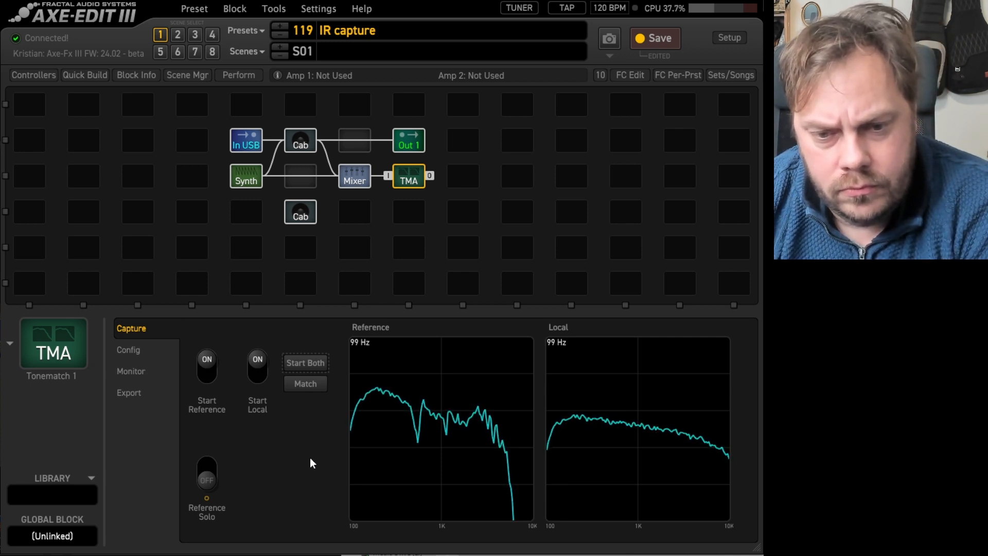
pyautogui.click(306, 384)
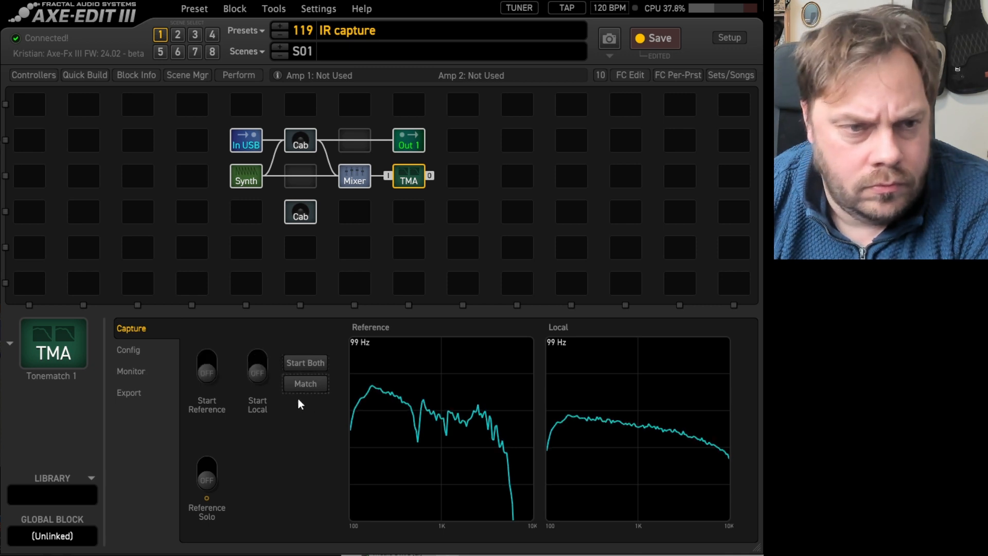
# Step: Bypass the Synth block and set the Tone Match export location to User 1, slot 232
pyautogui.click(245, 180)
pyautogui.keyDown('ctrl'); pyautogui.click(245, 180); pyautogui.keyUp('ctrl')
pyautogui.click(406, 179)
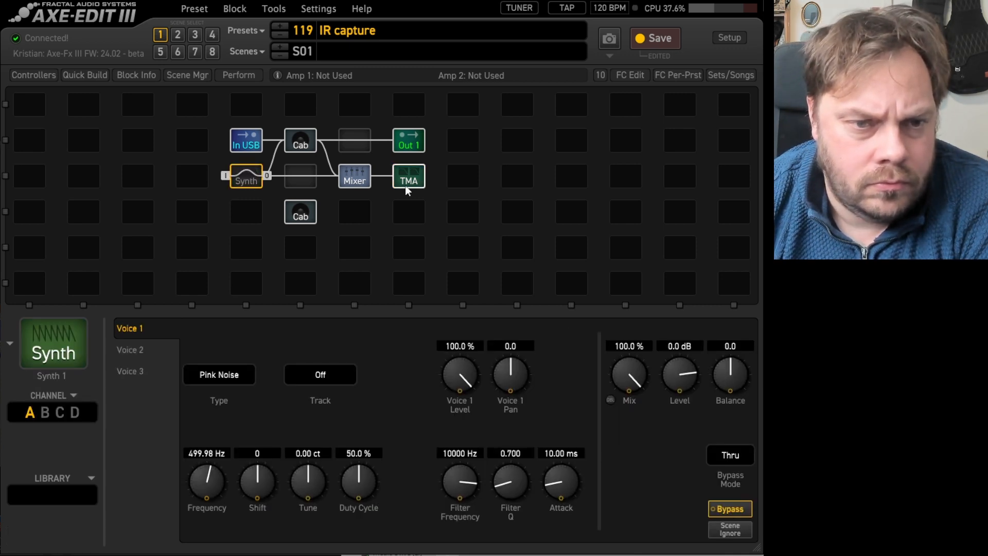
pyautogui.click(129, 393)
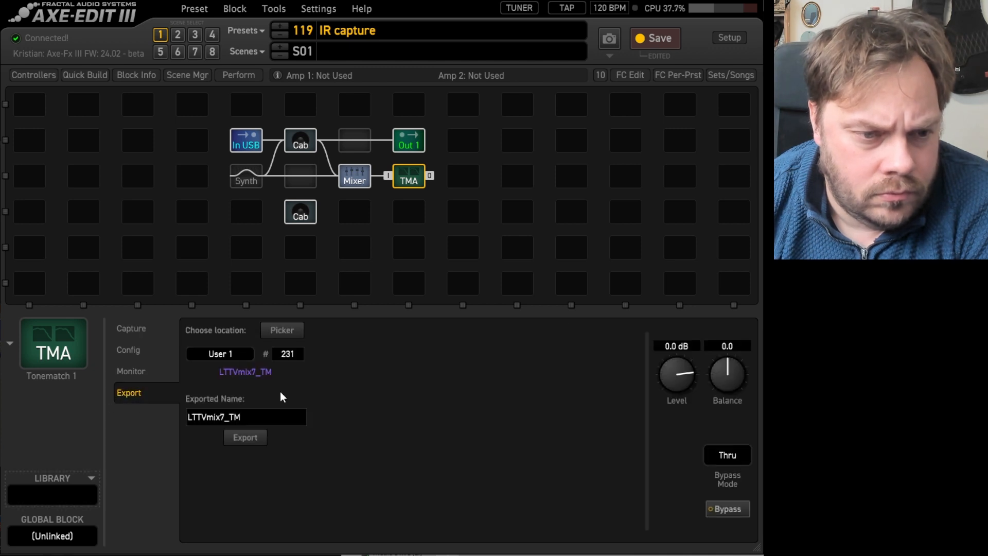
pyautogui.click(297, 355)
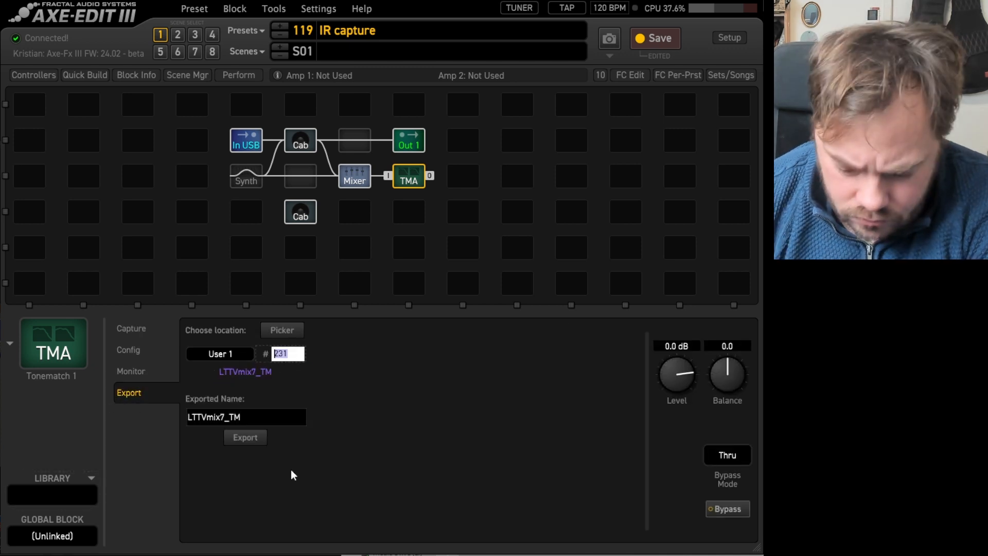
pyautogui.click(265, 359)
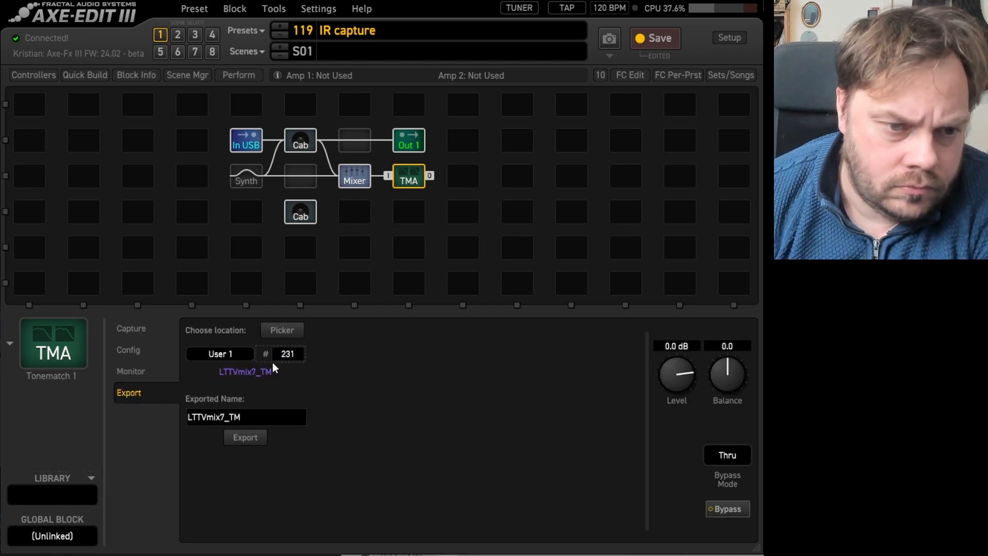
pyautogui.scroll(1, 273, 363)
# Step: Name the Tone Match export LTTVMESA_TM and export it to the chosen user slot, confirming the overwrite
pyautogui.click(233, 418)
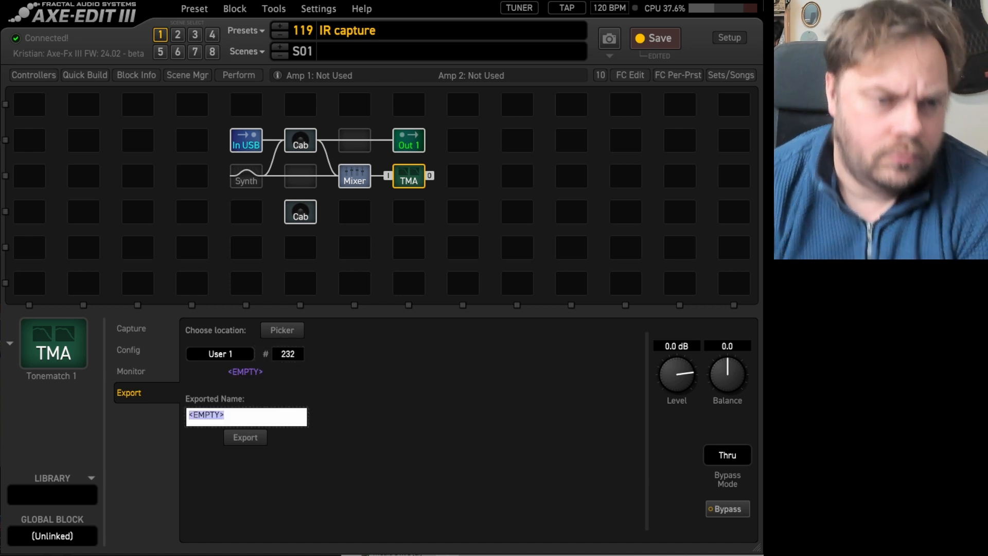
pyautogui.write('4TTV')
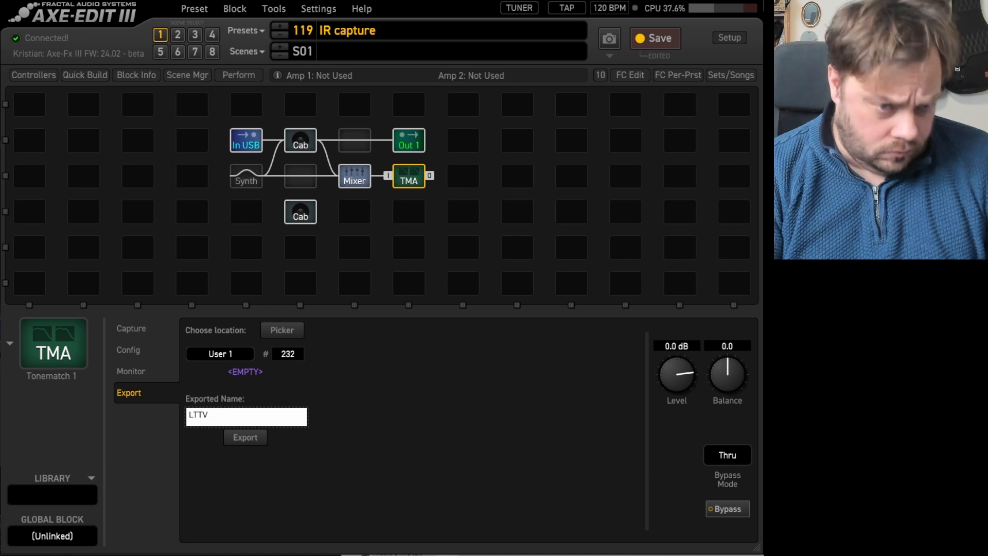
pyautogui.write('MESA_TM')
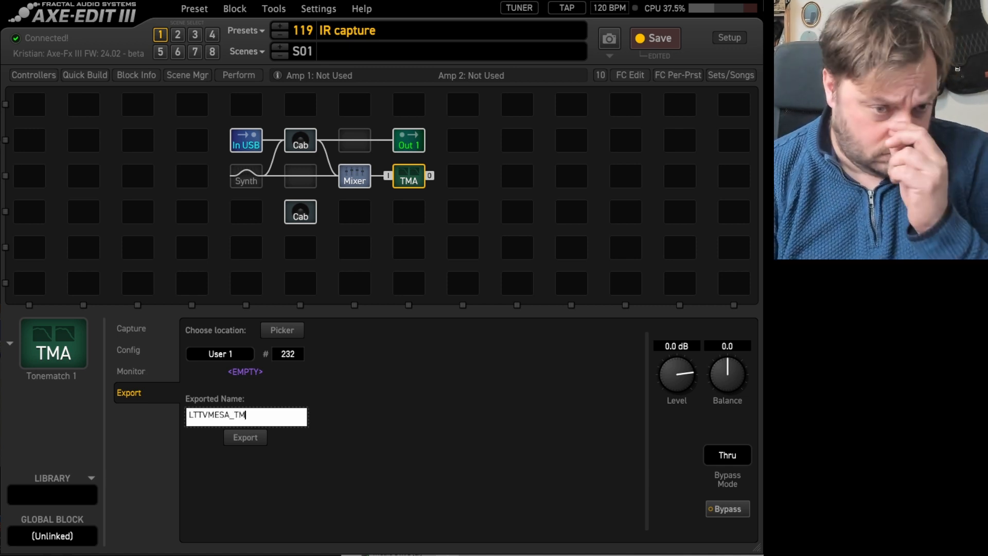
pyautogui.press('Return')
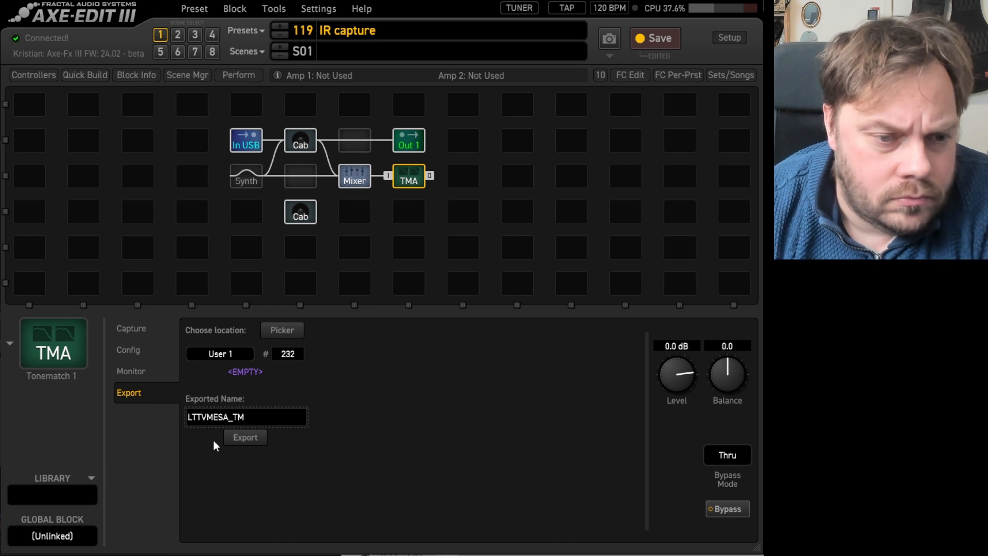
pyautogui.click(254, 439)
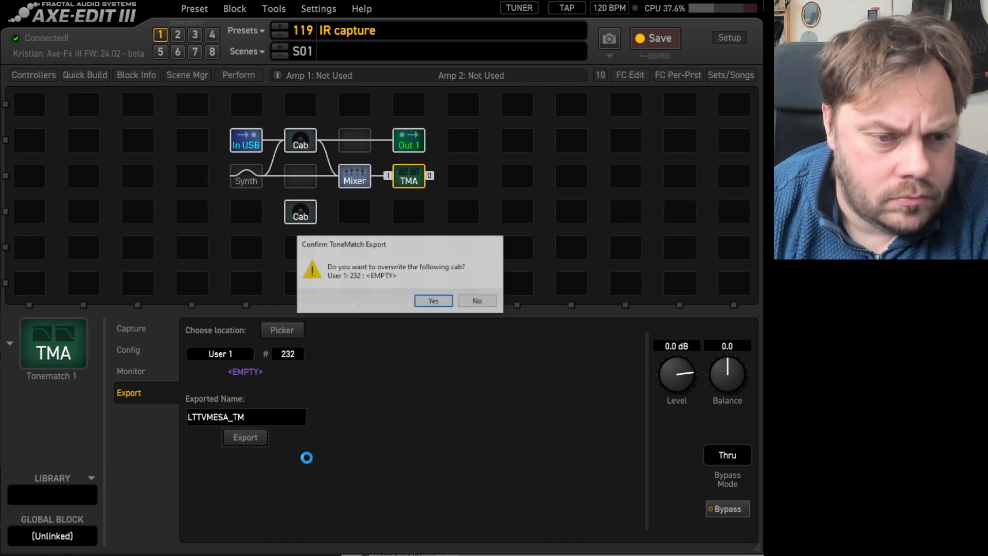
pyautogui.click(433, 301)
# Step: Compare LTTVMESA_TM with the original LT MES OS EV Mix 1 in the alignment view of Cab 2's channel B
pyautogui.click(300, 212)
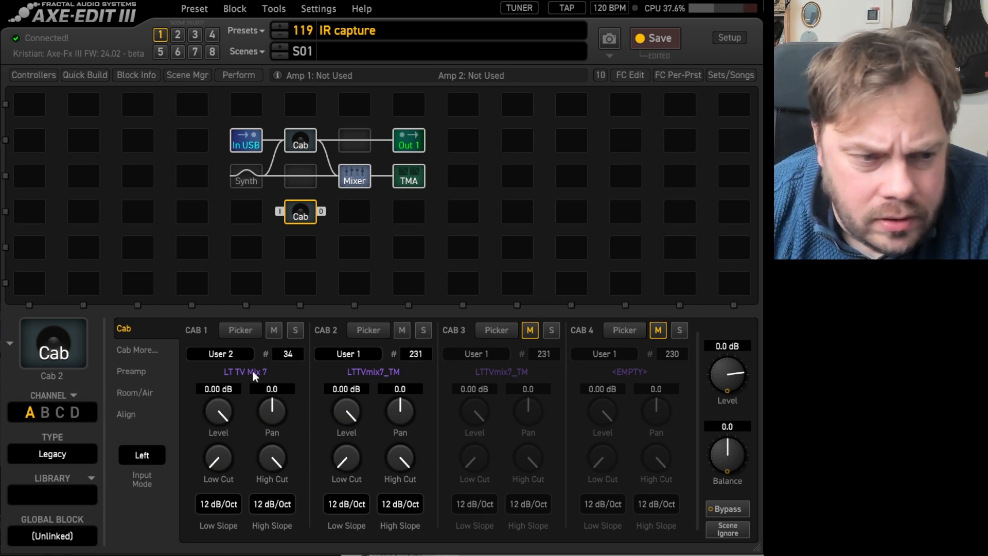
pyautogui.click(45, 413)
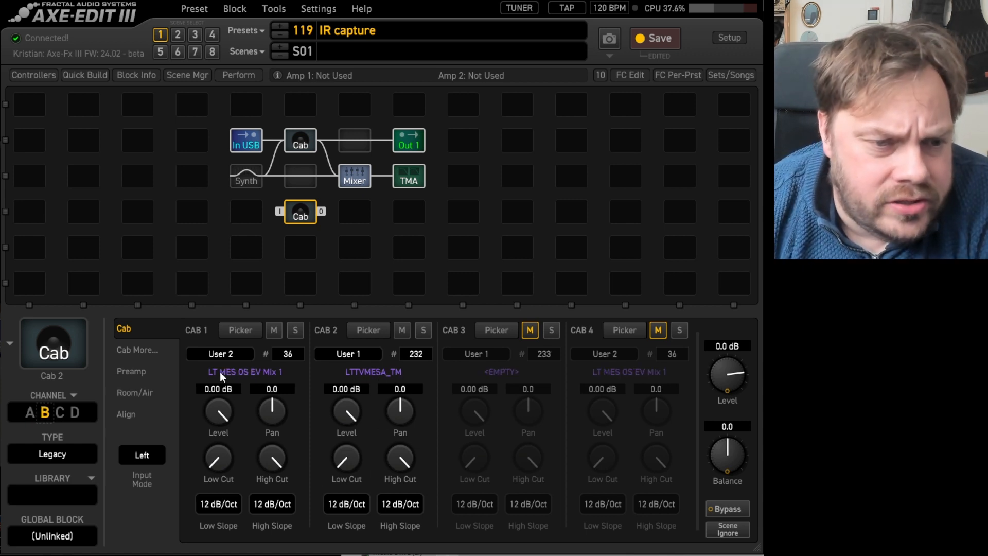
pyautogui.click(128, 417)
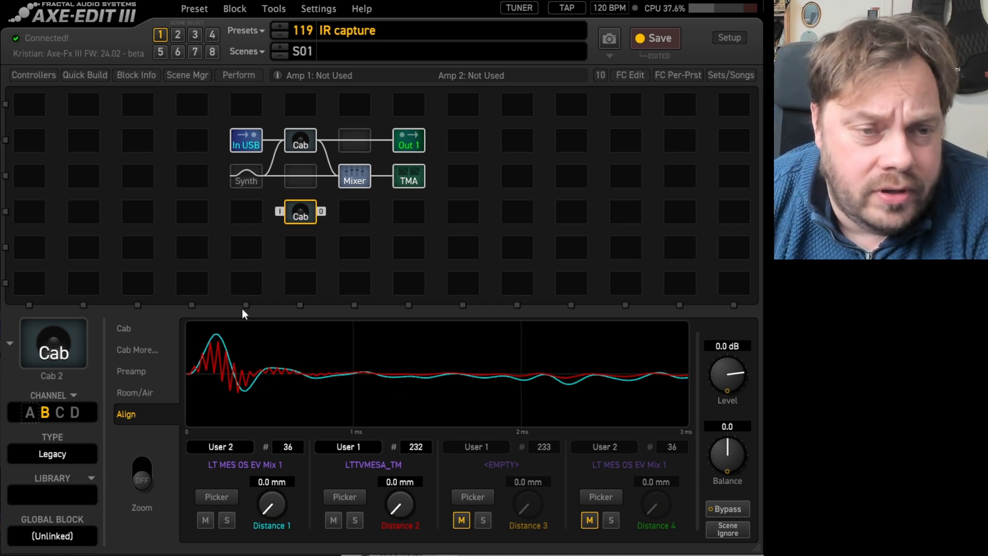
# Step: Switch Cab 1 to channel D, muting its LTTVmix7_TM cab and unmuting the LTTVMESA_TM cab
pyautogui.click(300, 146)
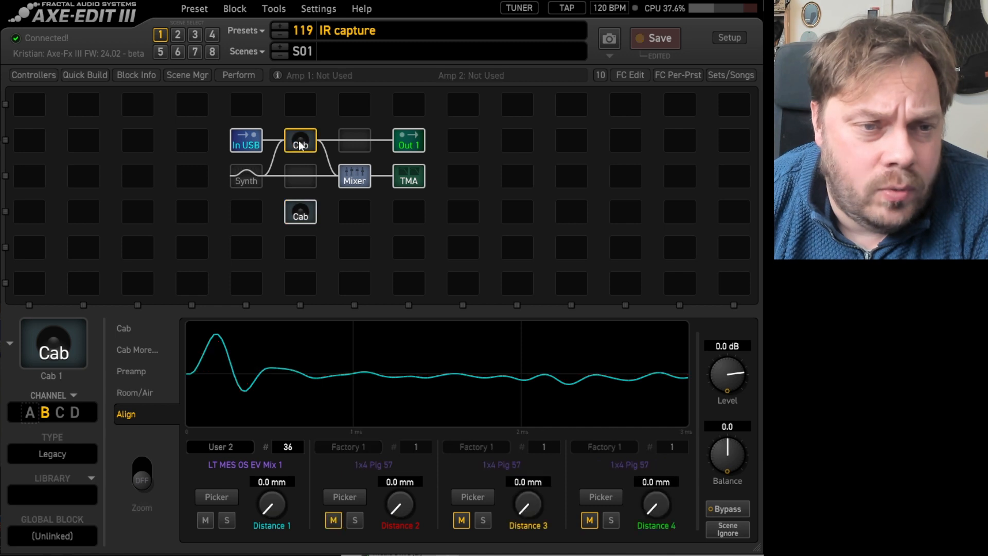
pyautogui.click(123, 328)
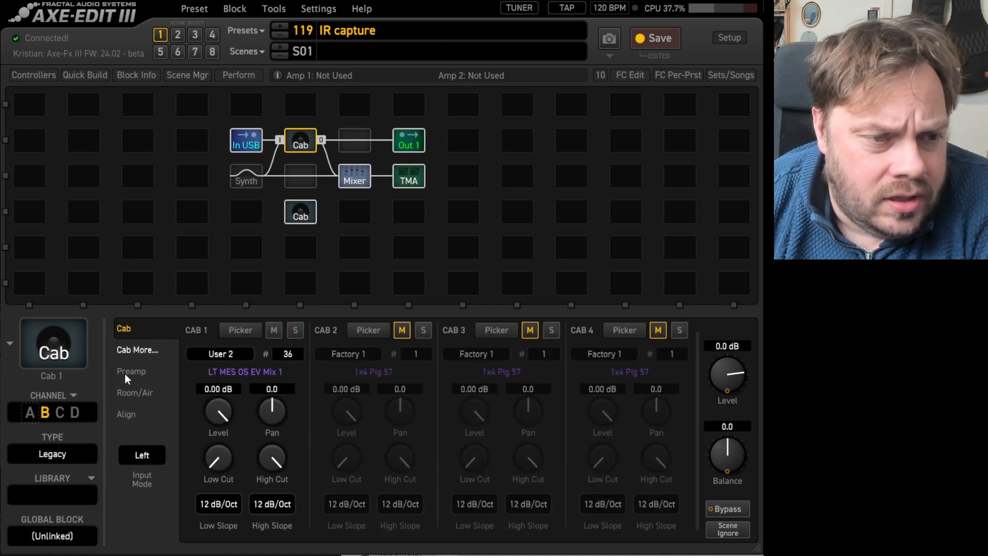
pyautogui.click(74, 412)
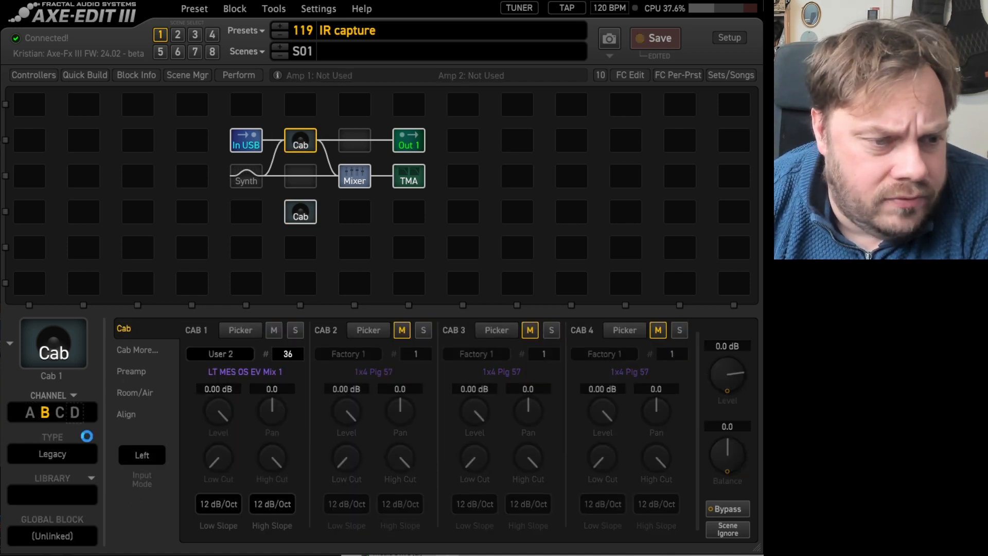
pyautogui.click(273, 330)
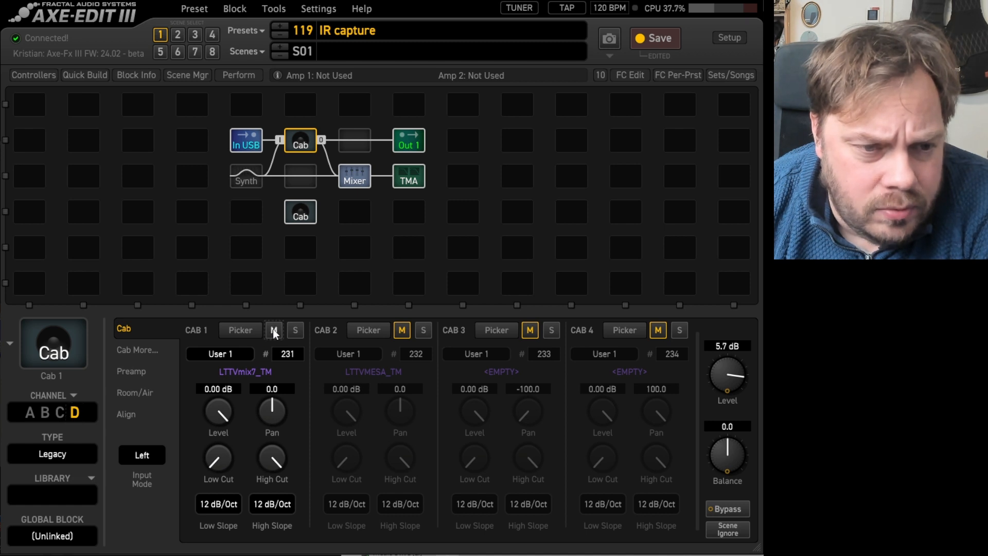
pyautogui.click(402, 330)
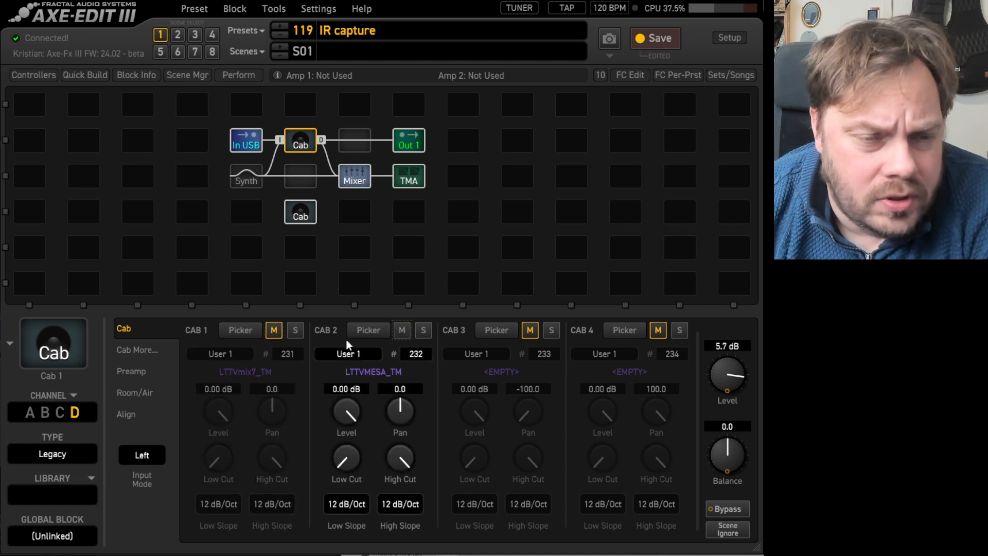
# Step: Engage the Synth block and raise the output level of Cab 1's channel D to 7.7 dB
pyautogui.click(247, 178)
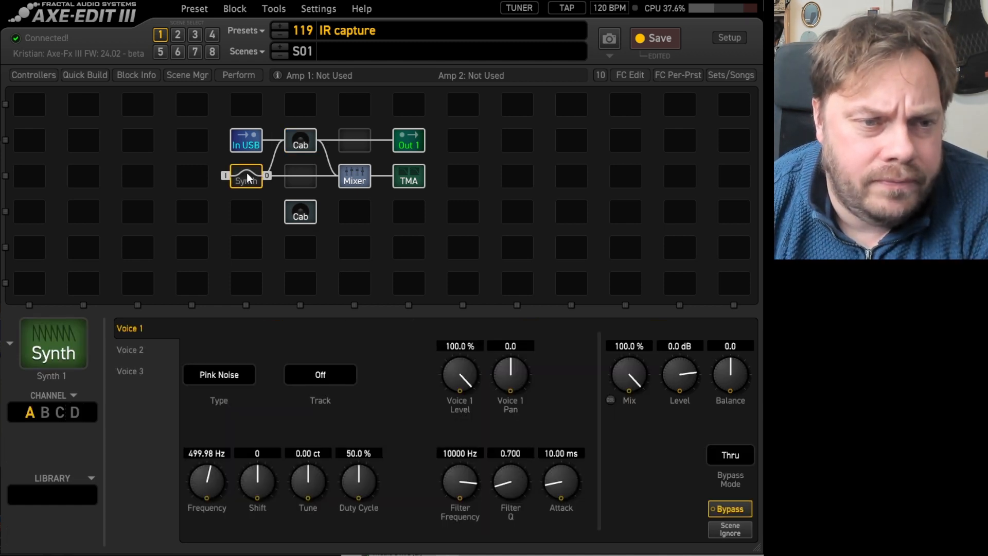
pyautogui.click(300, 140)
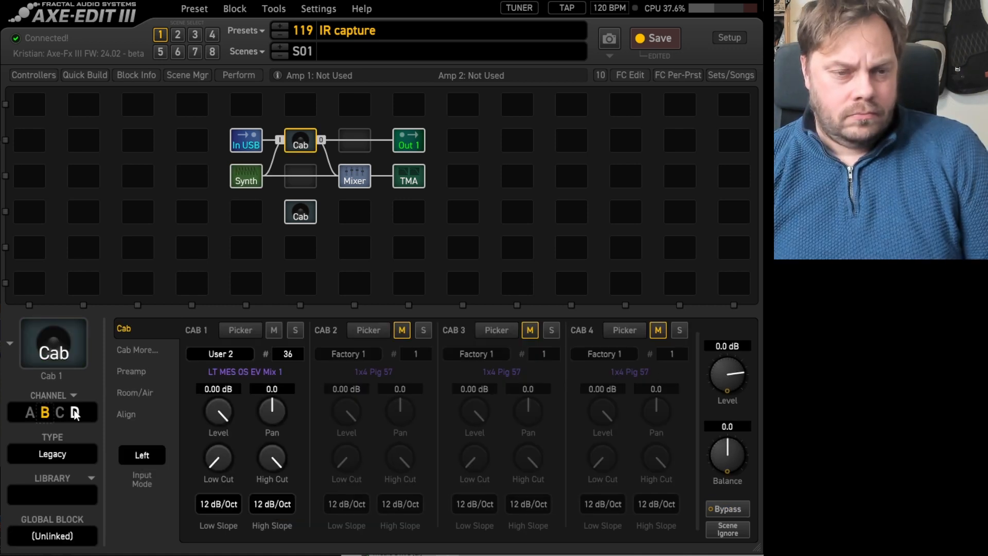
pyautogui.click(75, 413)
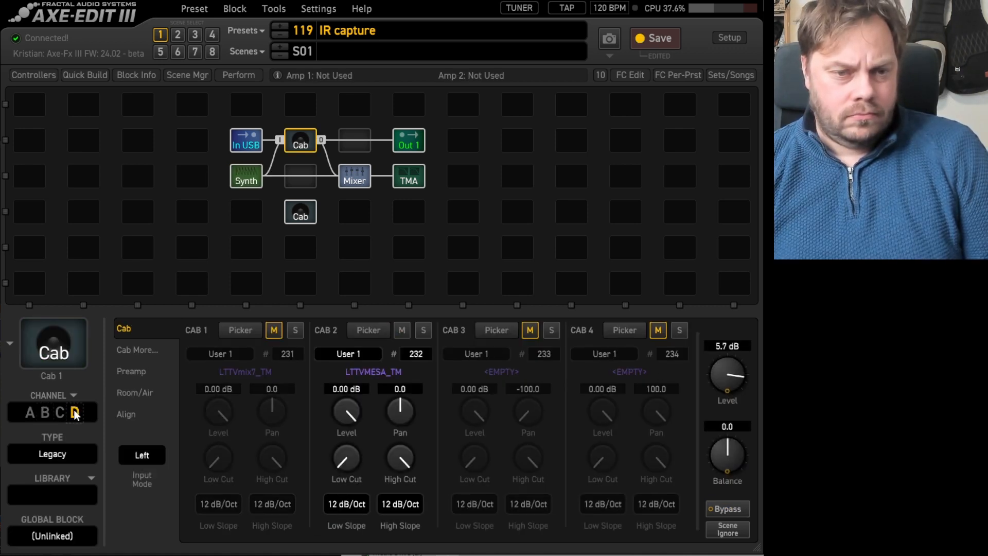
pyautogui.scroll(-1, 725, 379)
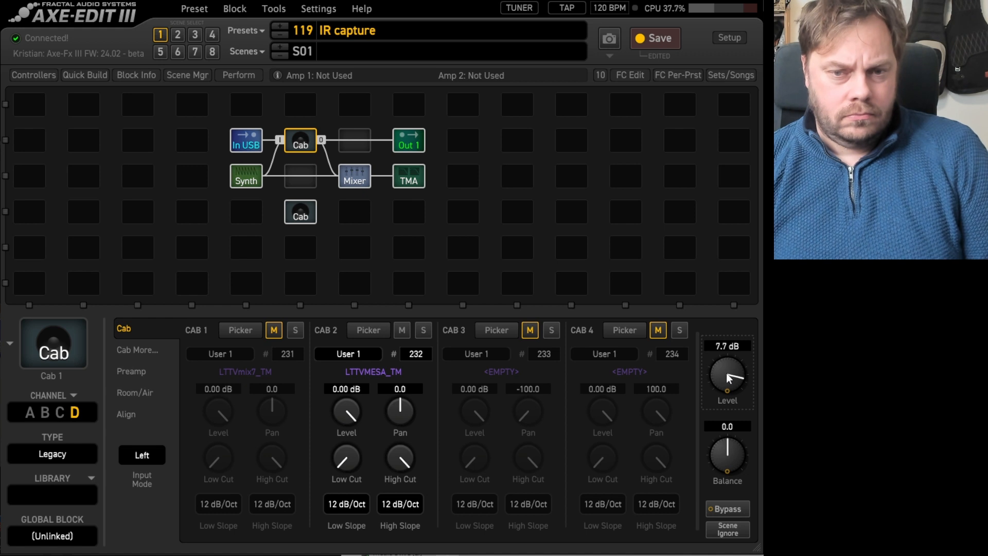
# Step: Compare the sound of Cab 1's channels B and D using the Synth noise, ending on channel D, and bypass the Synth
pyautogui.click(45, 413)
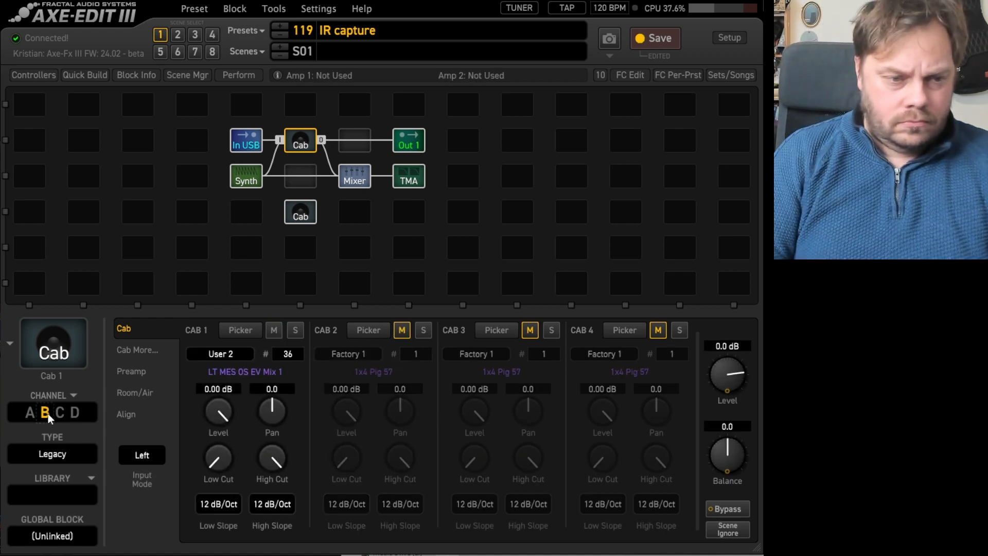
pyautogui.click(75, 413)
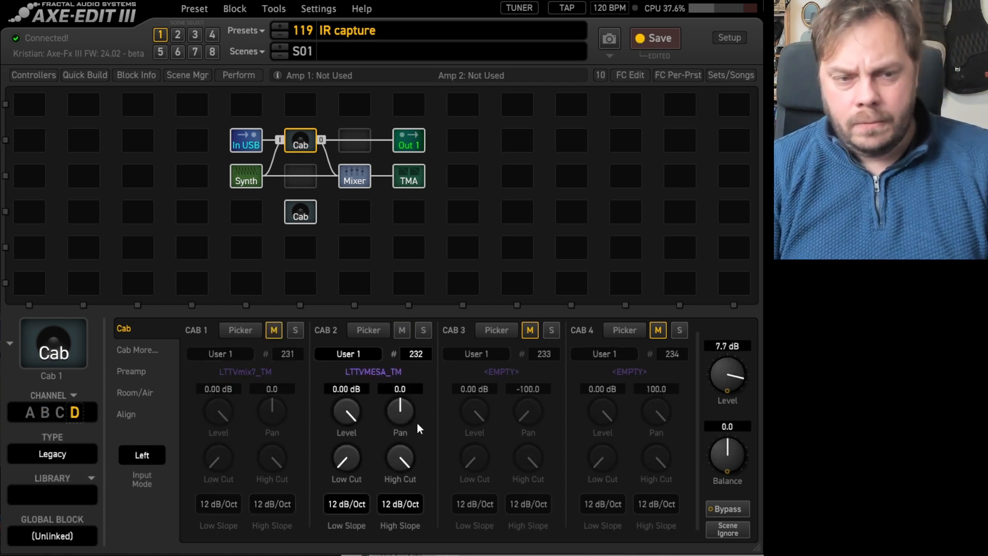
pyautogui.click(246, 176)
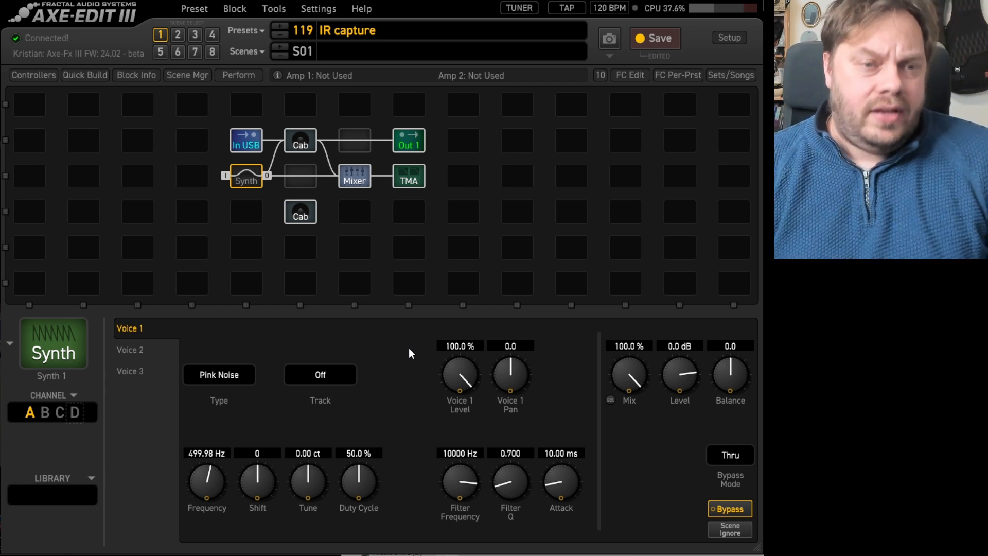
# Step: Switch to Voxengo Deconvolver and generate a 24-bit, 48000 Hz, mono, 24-second test tone as Sweep-48000-24-M-24,0s.wav in the CabBlockCapture folder
pyautogui.press('alt')
pyautogui.hotkey('alt', 'Tab')
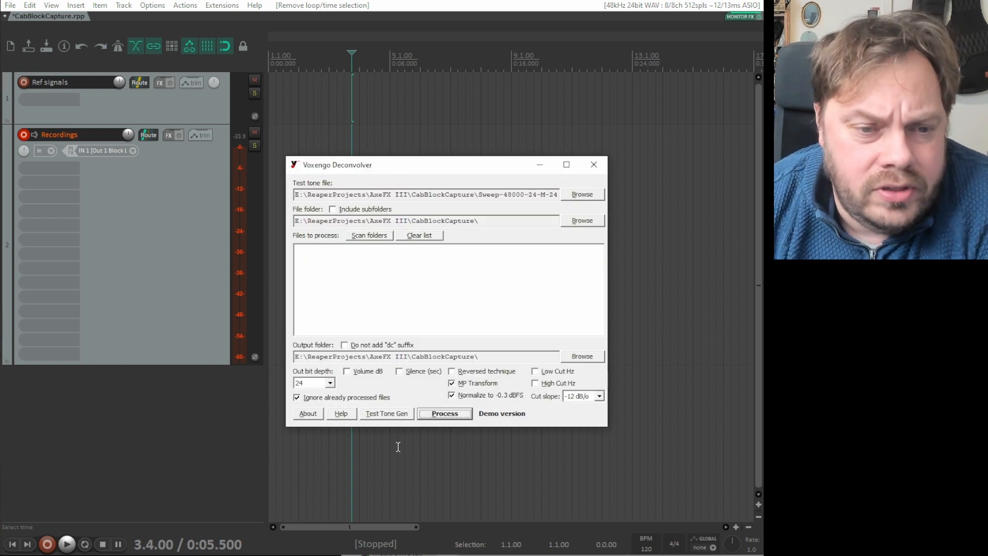
pyautogui.click(387, 413)
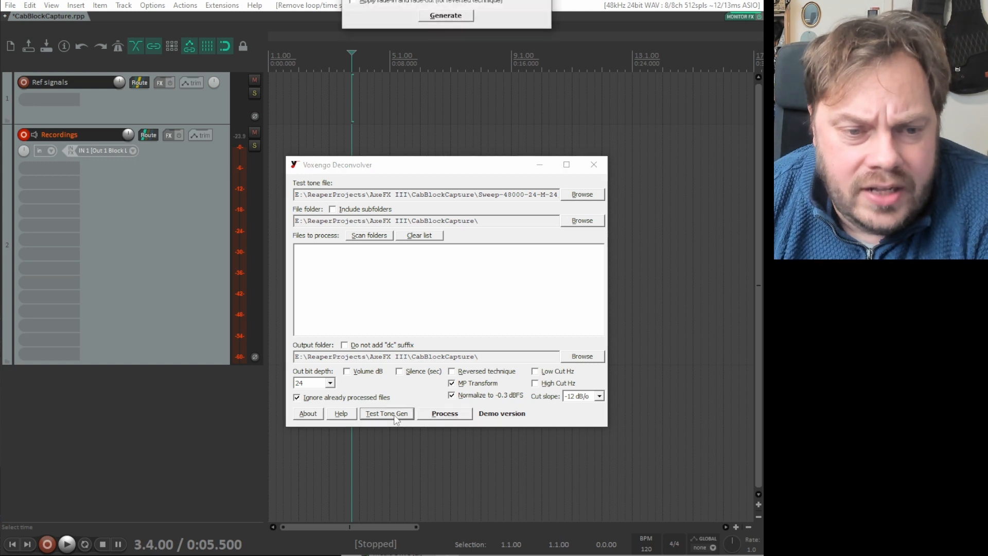
pyautogui.moveTo(446, 187); pyautogui.dragTo(446, 186)
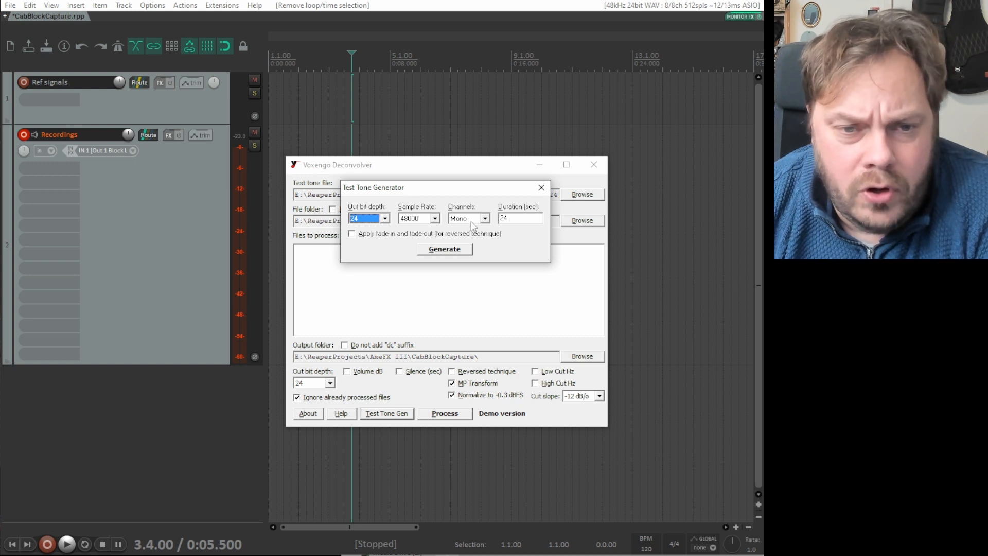
pyautogui.click(462, 253)
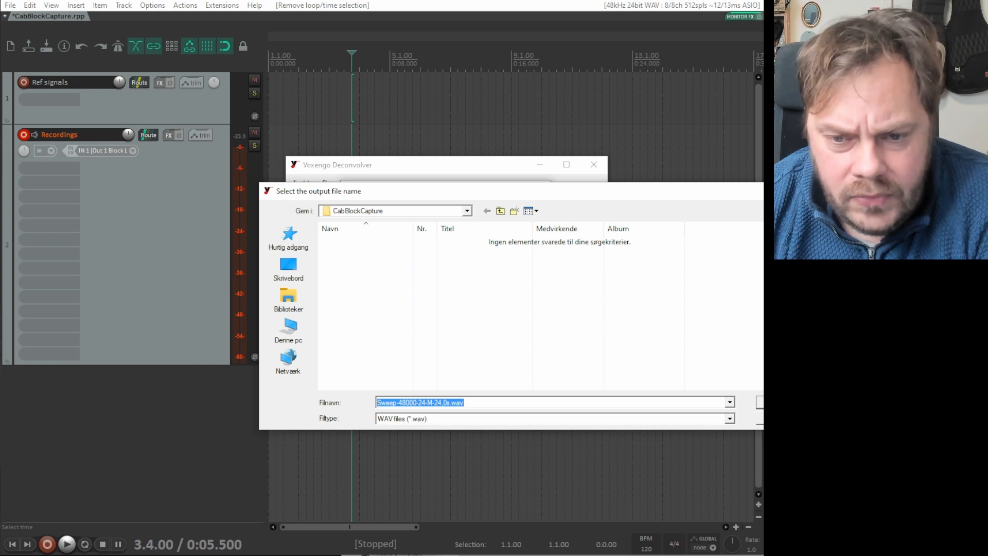
pyautogui.press('Return')
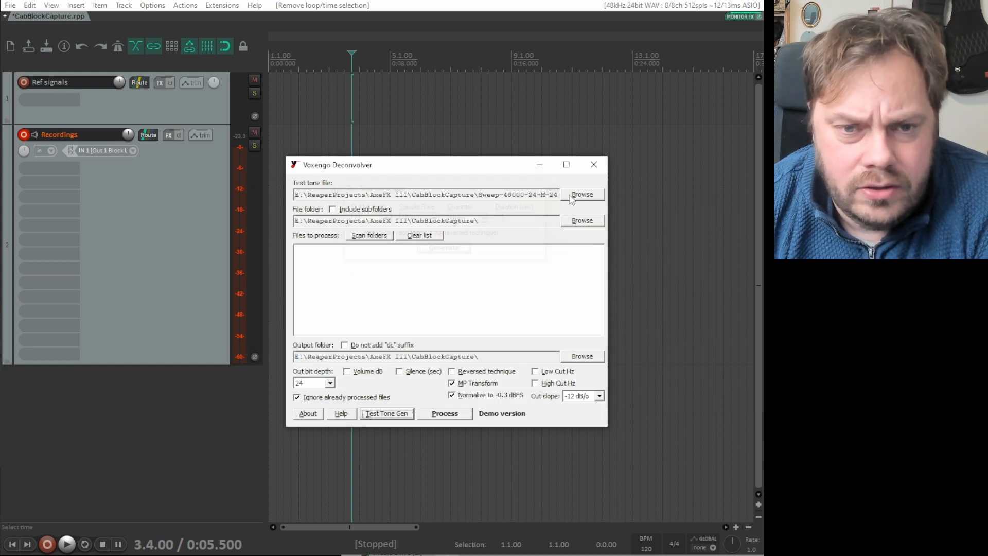
# Step: Load Sweep-48000-24-M-24,0s.wav as the deconvolver's test tone file
pyautogui.click(572, 199)
pyautogui.click(373, 241)
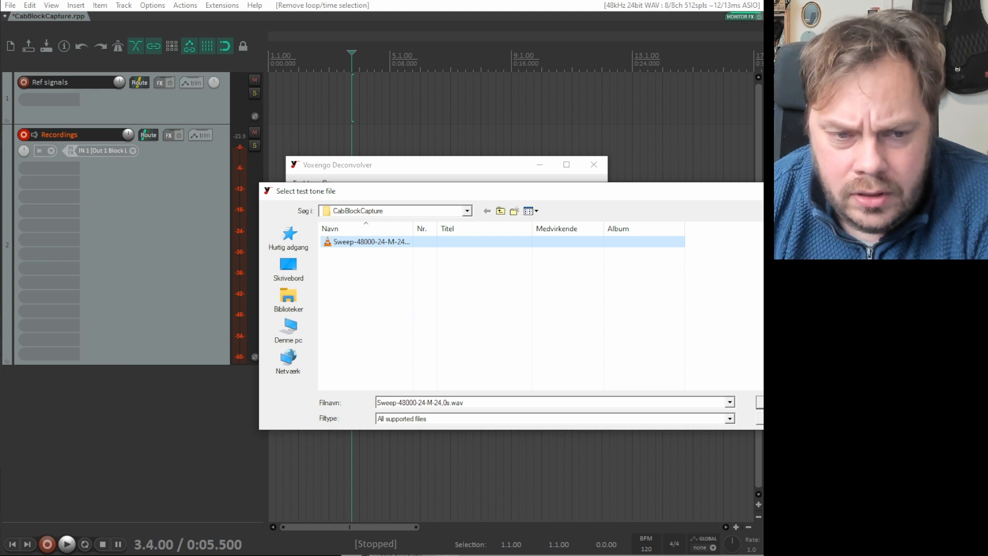
pyautogui.press('Return')
# Step: Insert the sweep file from the CabBlockCapture folder on REAPER's Ref signals track and lower the item's volume to about -27.9 dB
pyautogui.hotkey('alt', 'Tab')
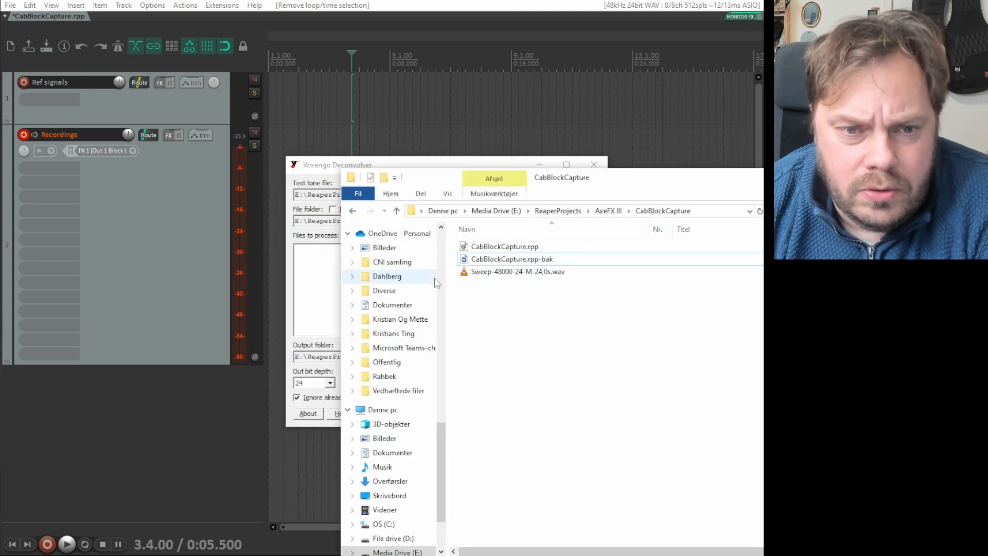
pyautogui.moveTo(515, 271); pyautogui.dragTo(353, 111)
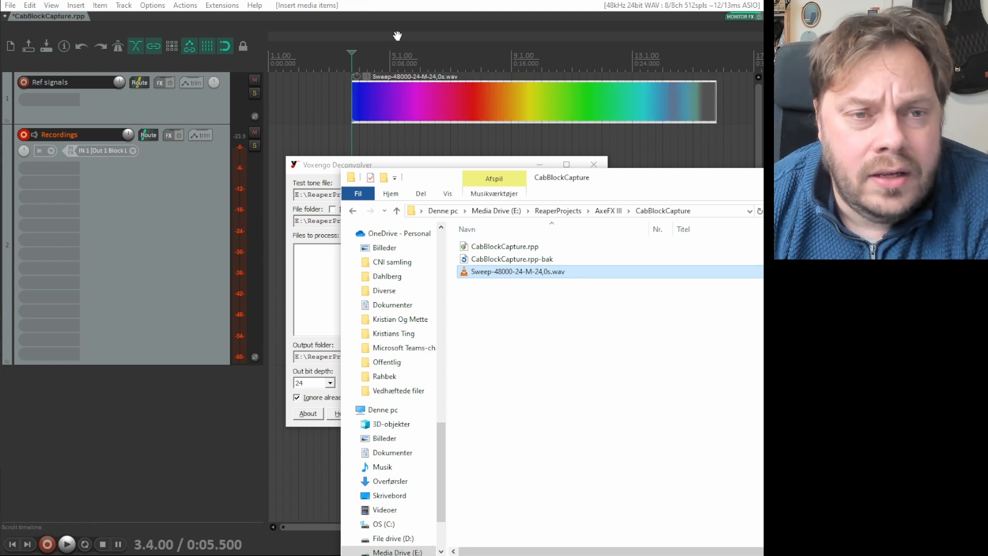
pyautogui.click(403, 10)
pyautogui.moveTo(356, 81); pyautogui.dragTo(352, 239)
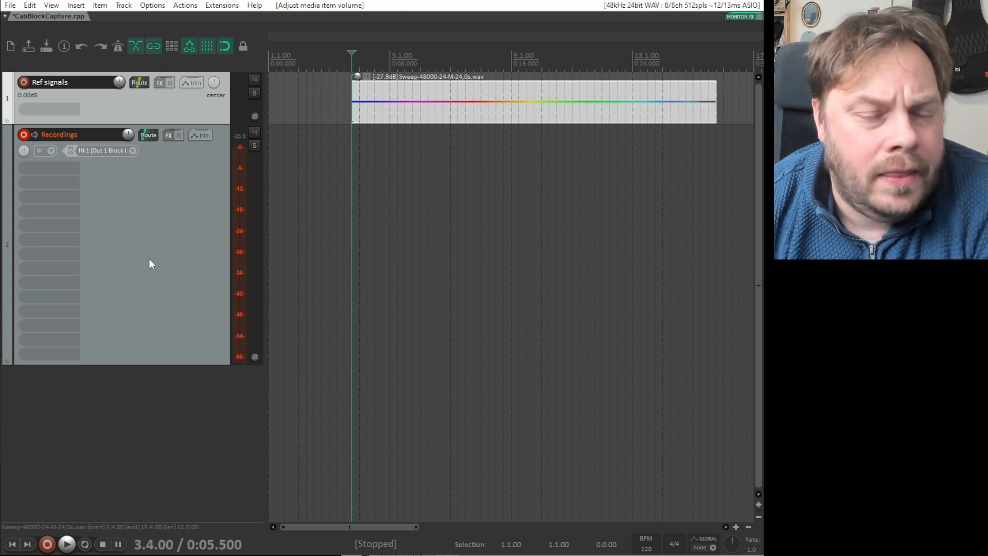
# Step: Review the Ref signals track's hardware output routing and the Recordings track's stereo input assignment
pyautogui.click(139, 83)
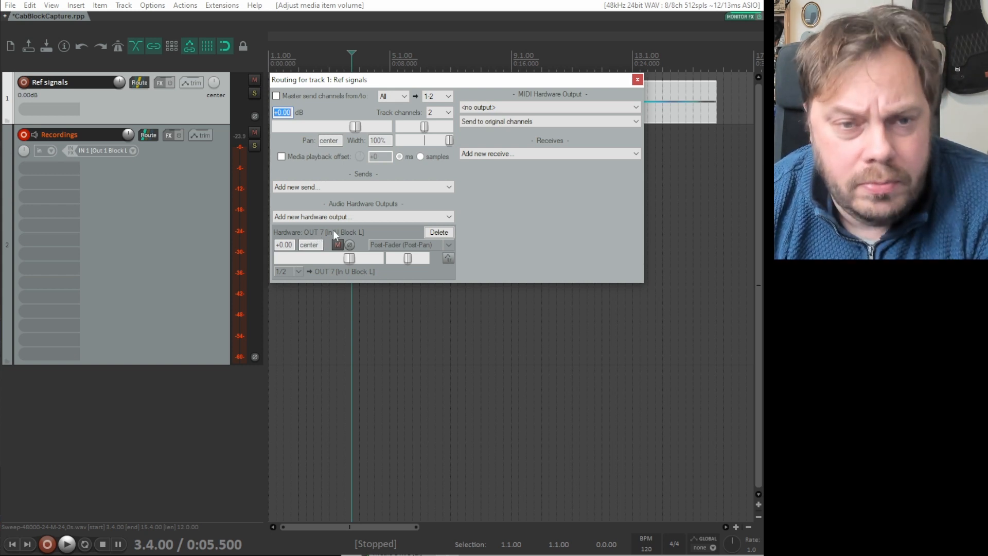
pyautogui.click(637, 79)
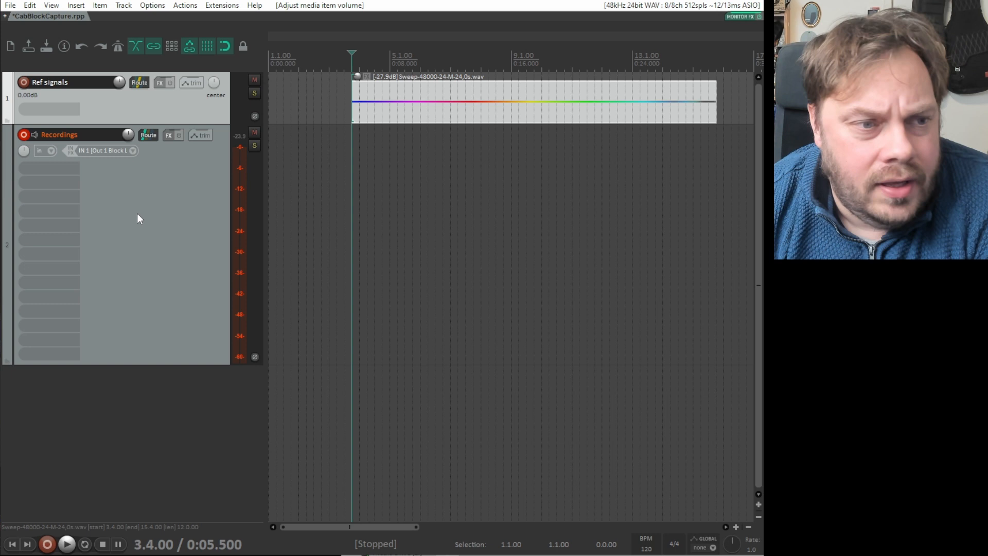
pyautogui.click(132, 150)
pyautogui.moveTo(162, 171)
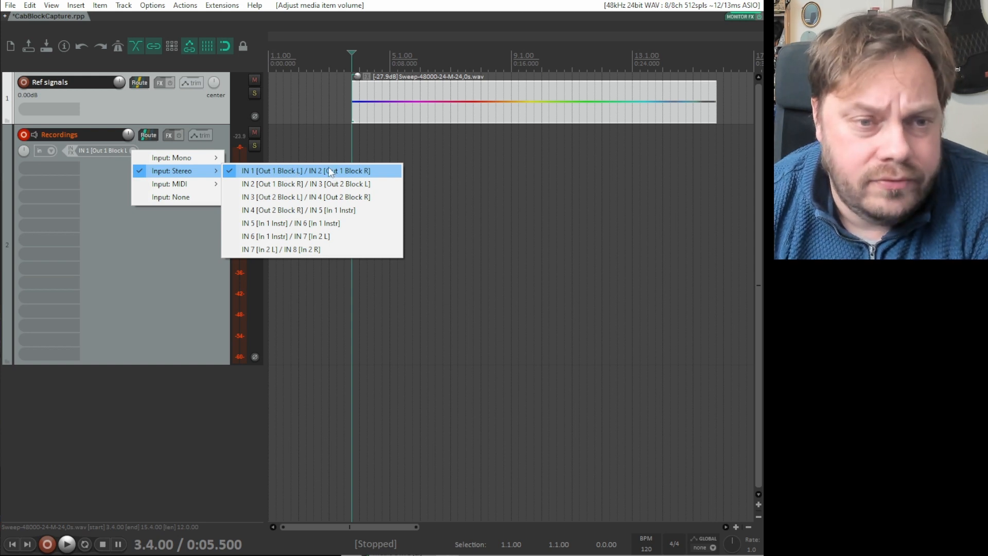
pyautogui.click(133, 283)
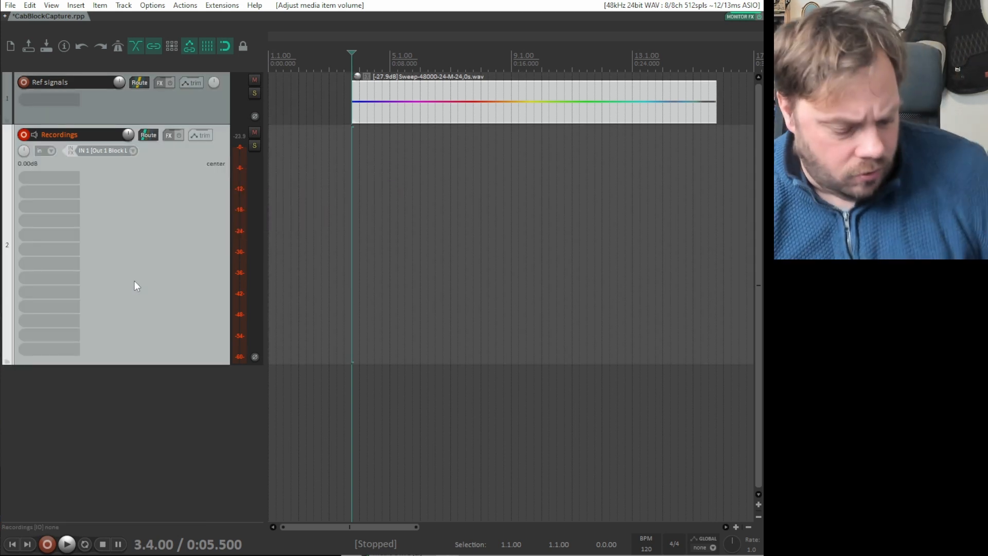
# Step: Switch to Axe-Edit III and set Cab 1 to channel C, which pans LT TV Mix 7 and LT MES OS EV Mix 1 to opposite sides
pyautogui.hotkey('alt', 'Tab')
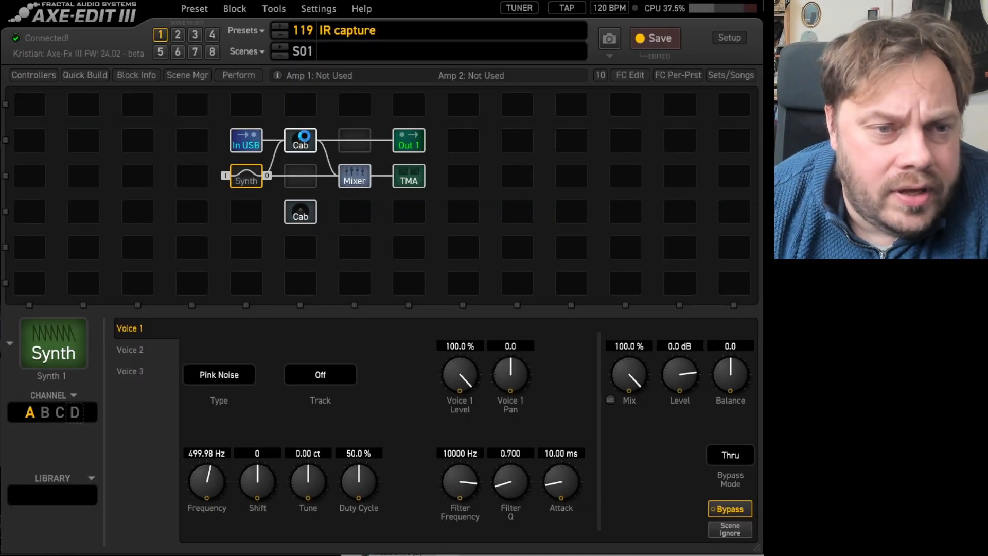
pyautogui.click(302, 138)
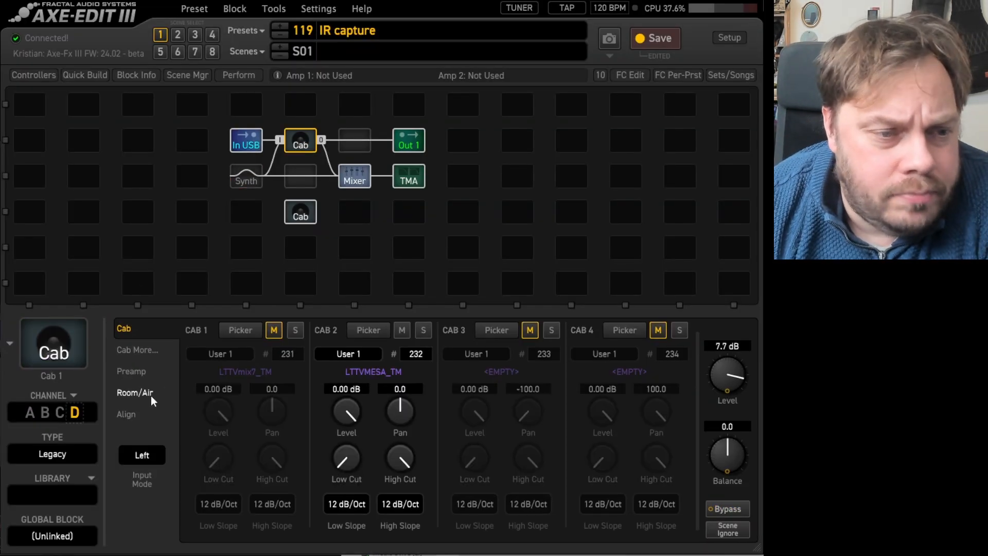
pyautogui.click(60, 413)
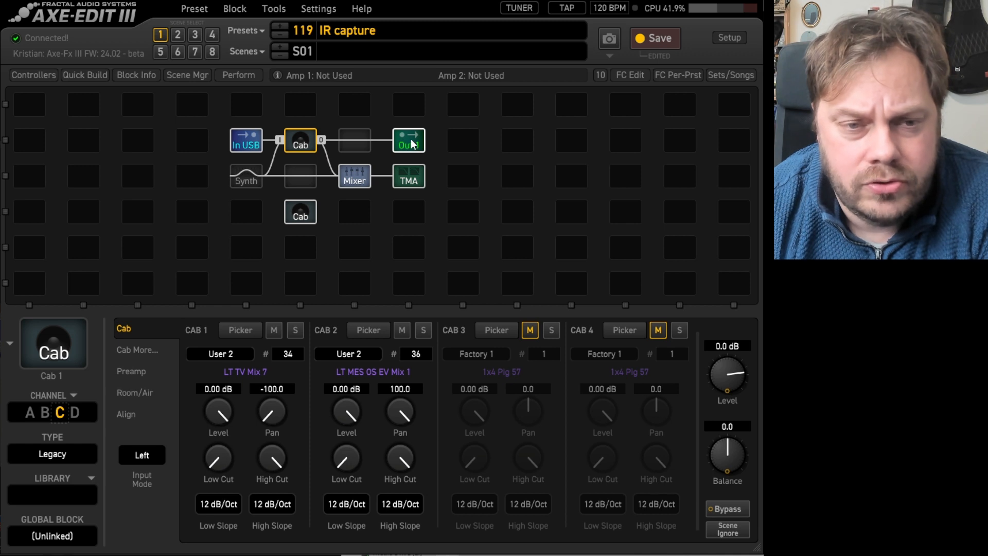
# Step: Return to REAPER and record the full sweep response on the Recordings track, starting at 3.3.00 just before the sweep item
pyautogui.hotkey('alt', 'Tab')
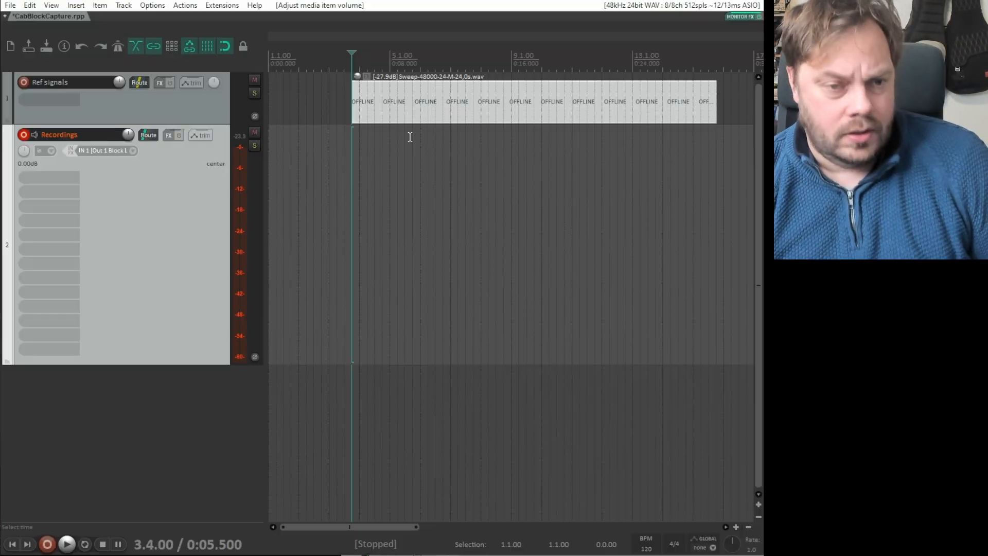
pyautogui.click(342, 63)
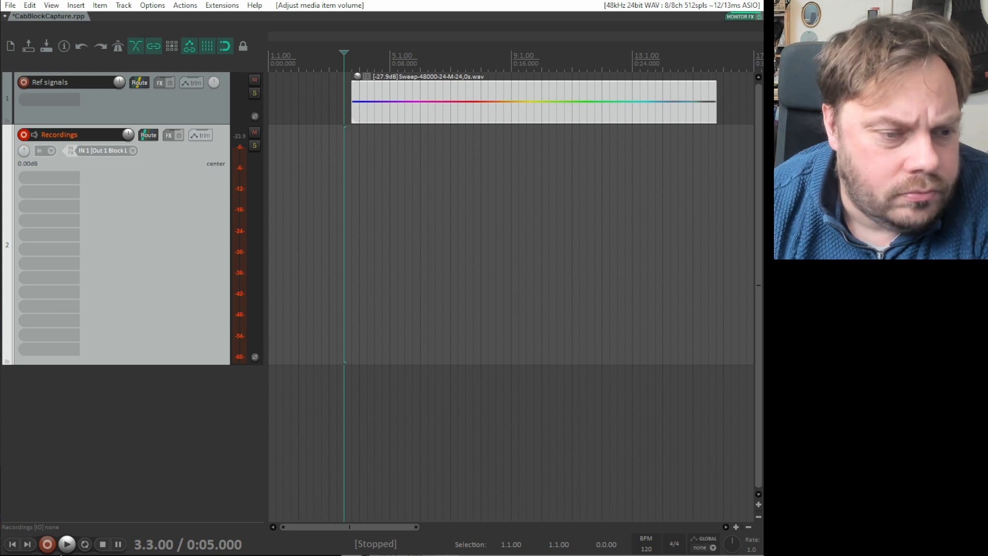
pyautogui.click(47, 544)
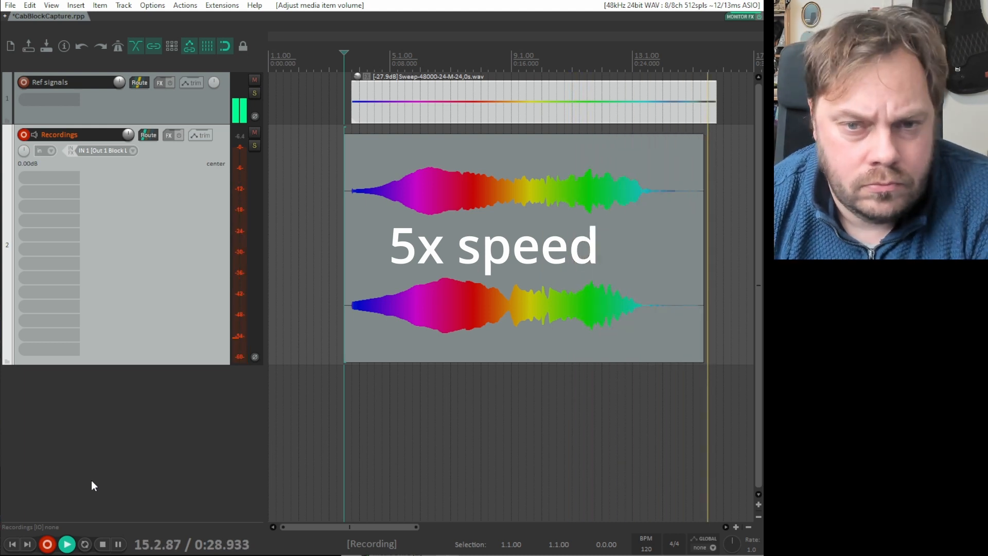
pyautogui.press('XF86AudioStop')
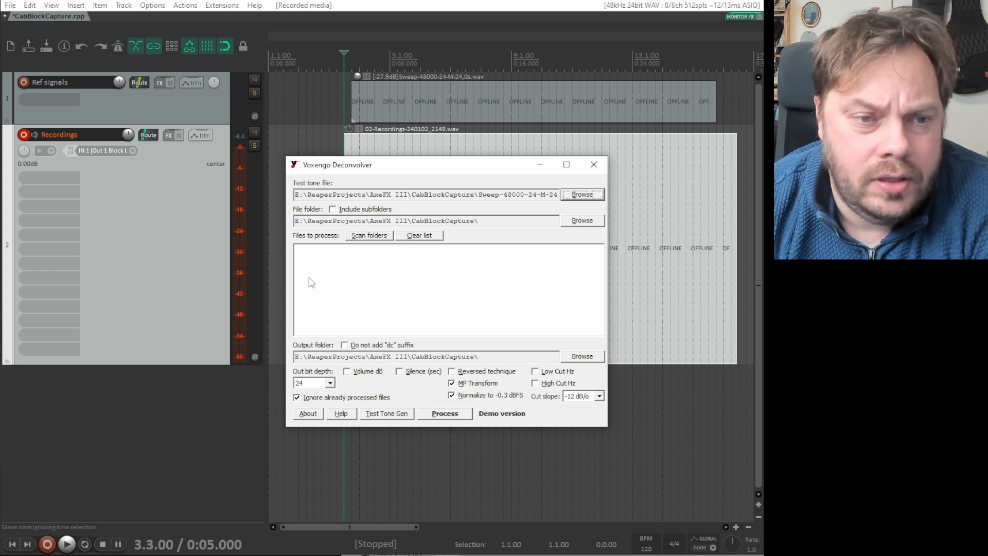
# Step: Add 02-Recordings-240102_2149.wav from the CabBlockCapture folder to the deconvolver's files to process
pyautogui.click(592, 220)
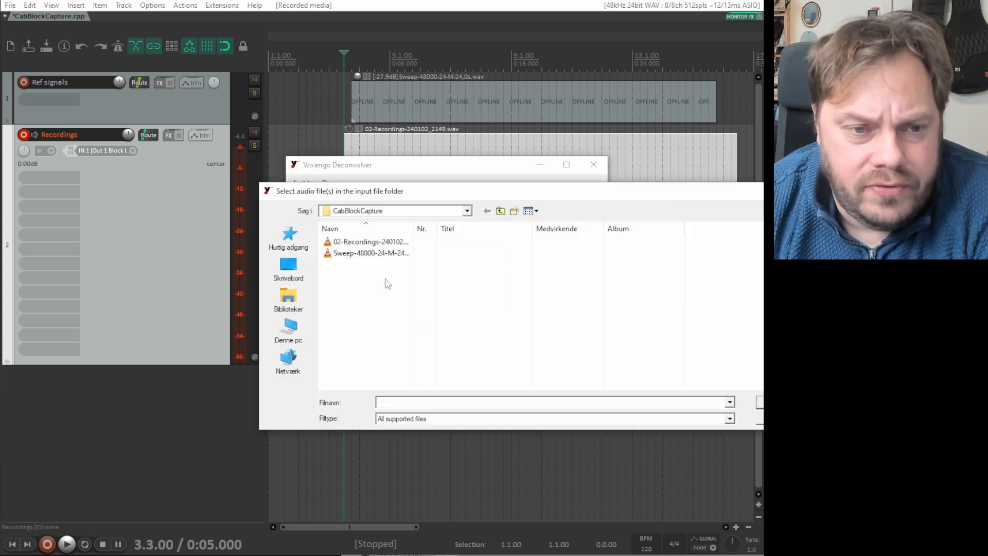
pyautogui.click(368, 243)
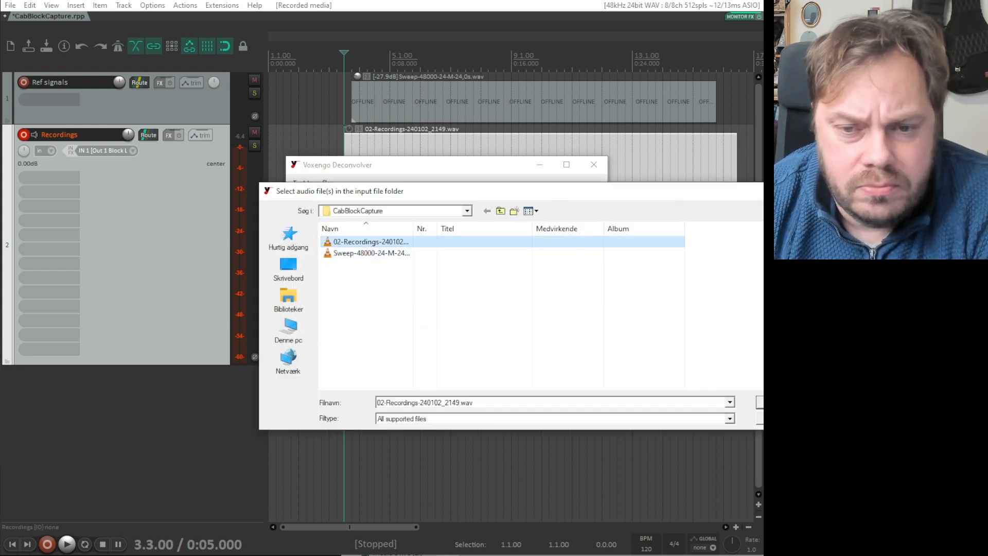
pyautogui.press('Return')
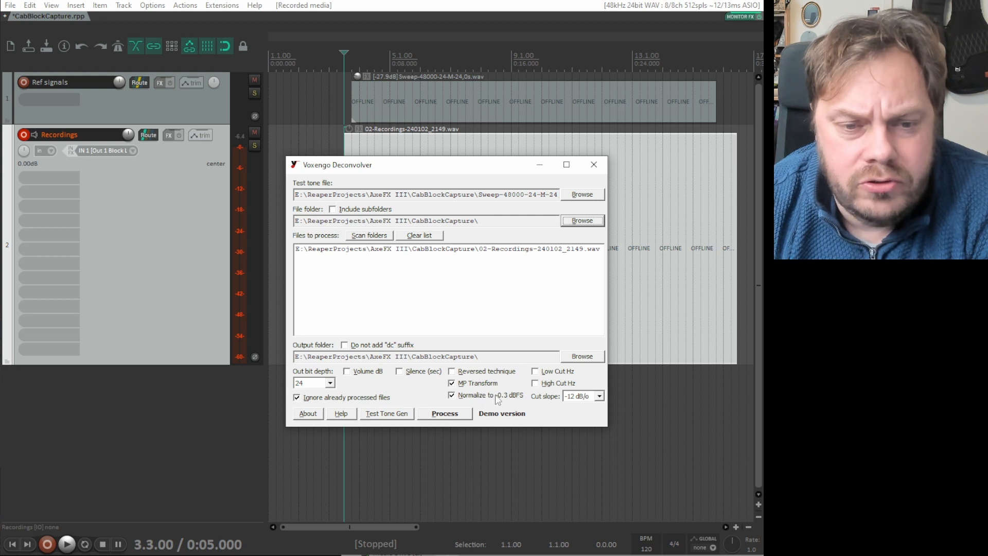
# Step: Process the listed sweep recording in the deconvolver and check the CabBlockCapture folder for the output file
pyautogui.click(452, 414)
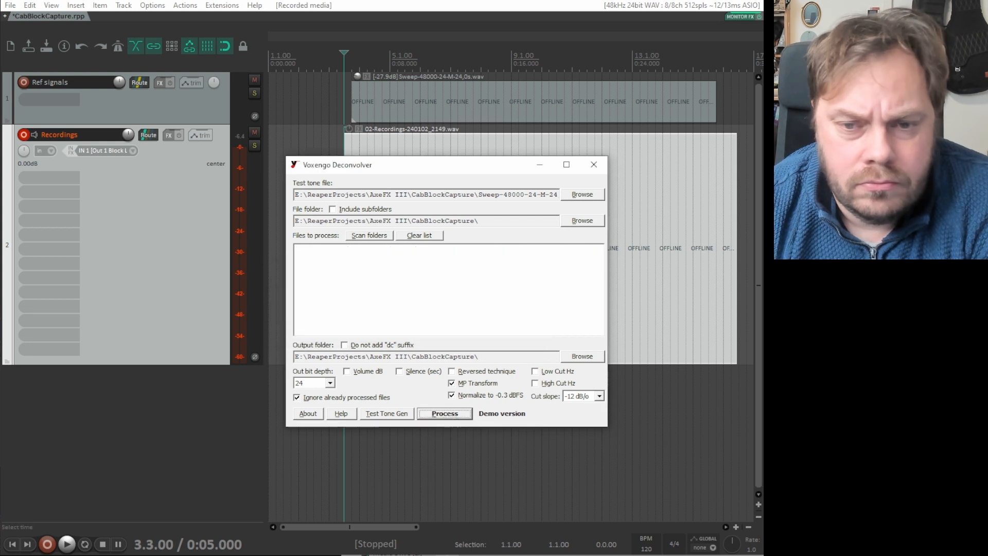
pyautogui.hotkey('alt', 'Tab')
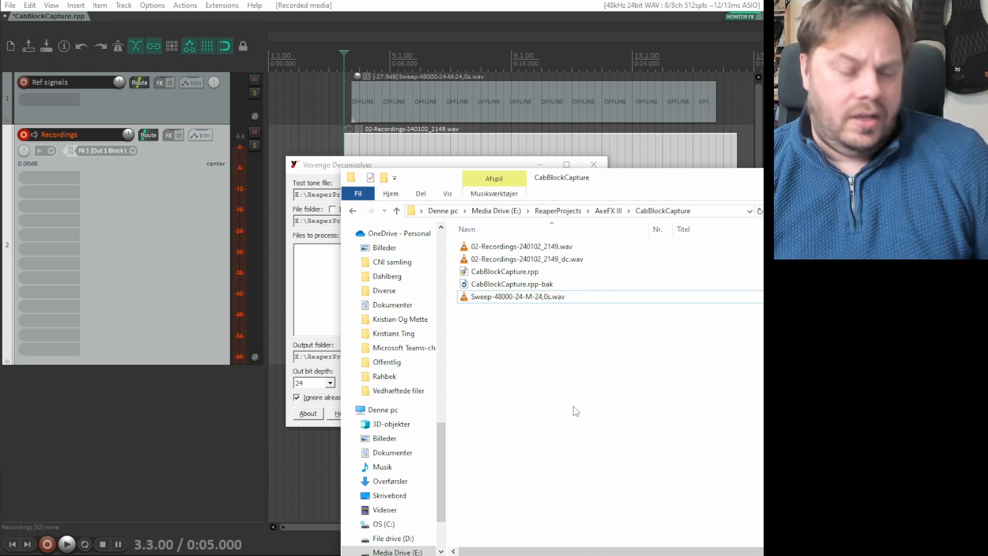
pyautogui.press('super')
# Step: Switch to Axe-Edit III, open the cab manager and select the empty user cab slot U1.0233
pyautogui.hotkey('alt', 'Tab')
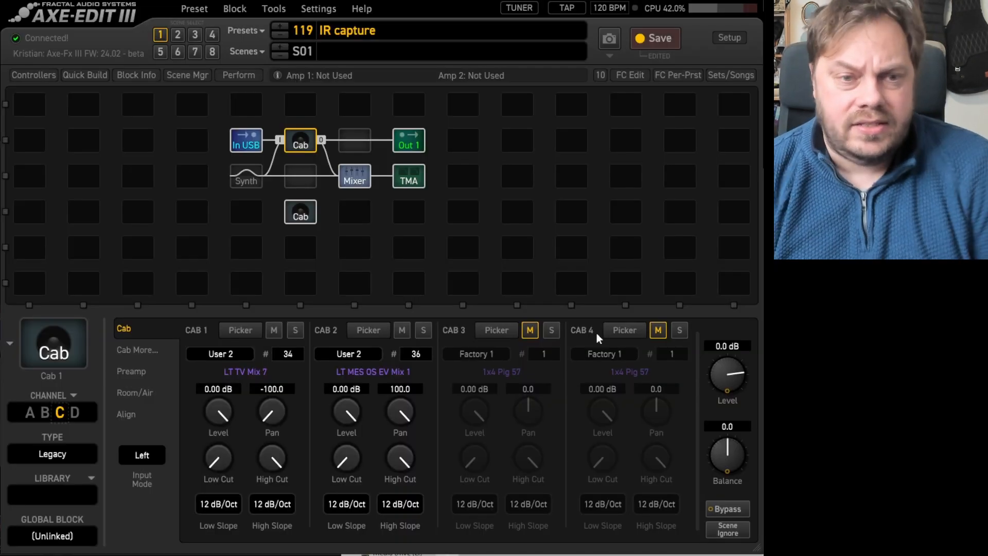
pyautogui.click(274, 8)
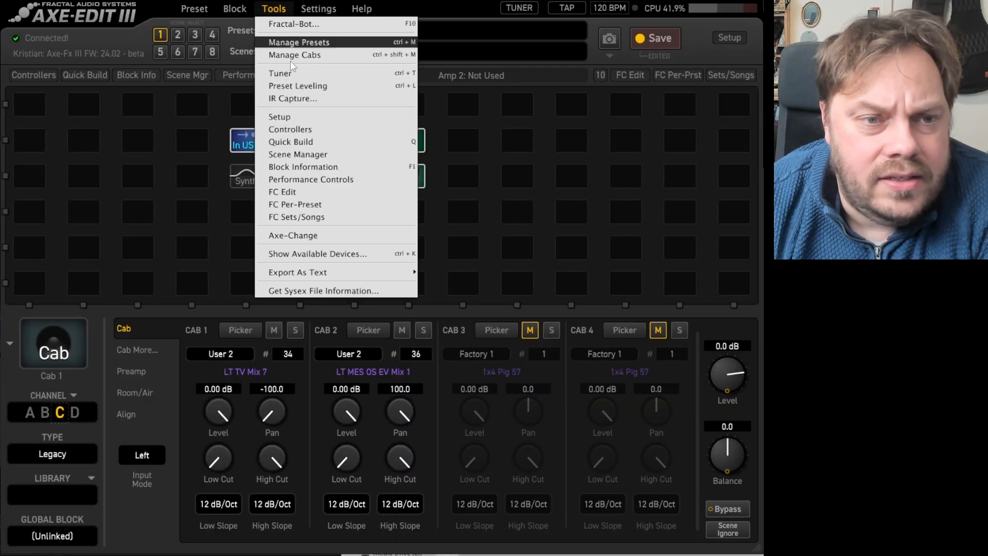
pyautogui.click(313, 55)
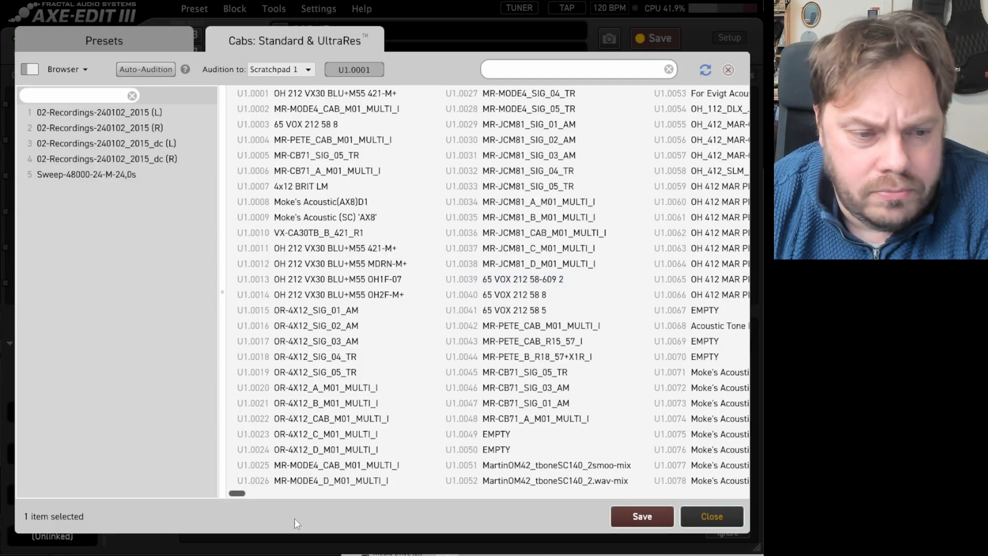
pyautogui.moveTo(239, 494); pyautogui.dragTo(286, 495)
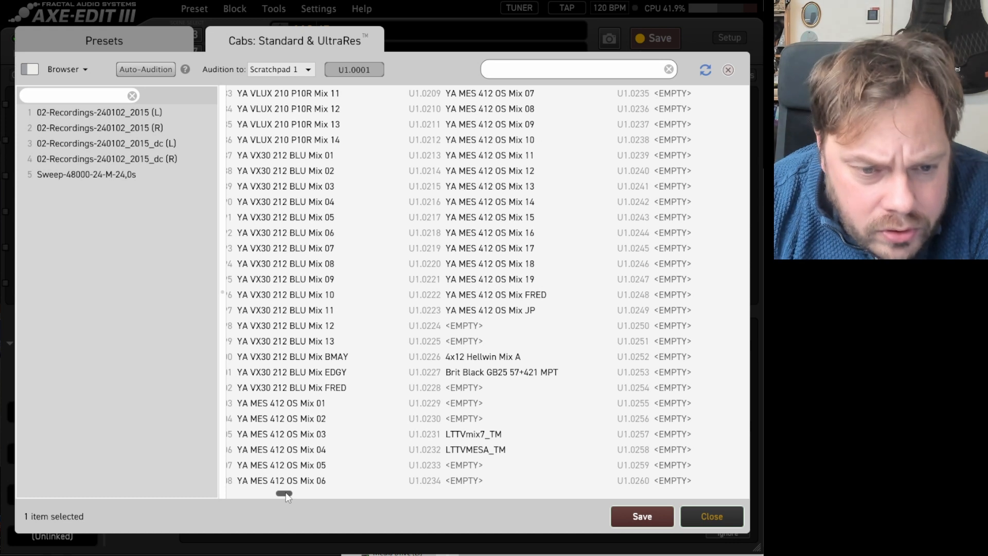
pyautogui.click(435, 465)
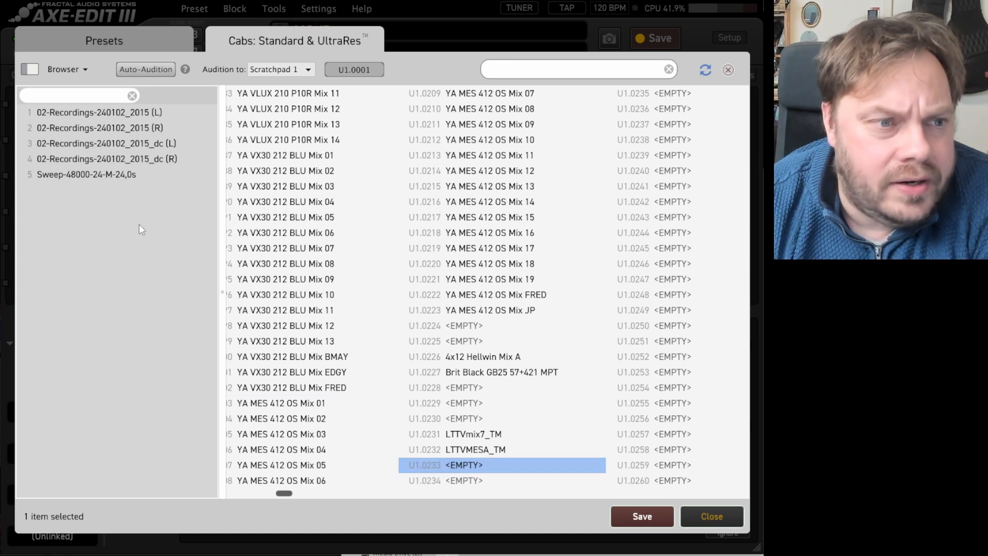
# Step: Scan the folder E:\ReaperProjects\AxeFX III\CabBlockCapture for user cabs and load them into the cab browser
pyautogui.click(94, 64)
pyautogui.moveTo(103, 158)
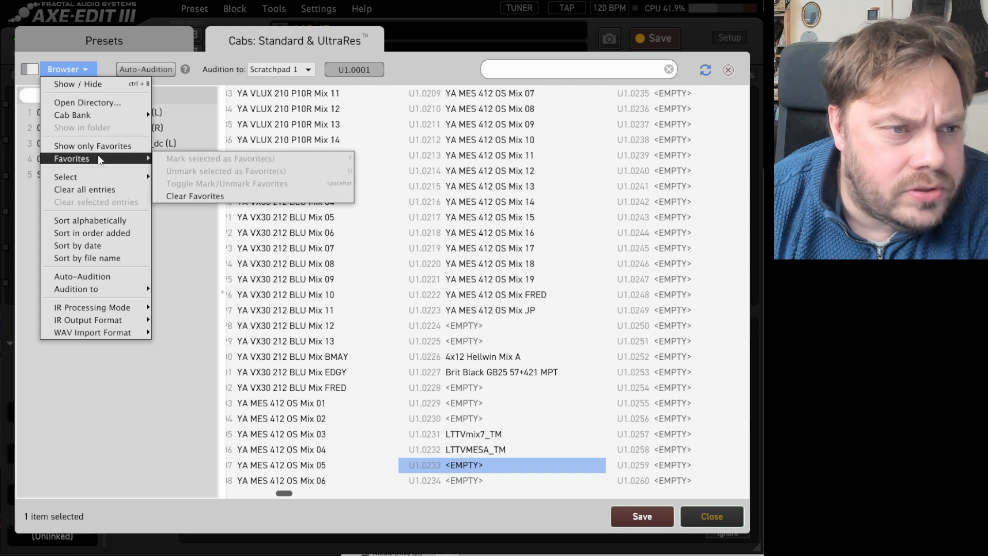
pyautogui.click(100, 103)
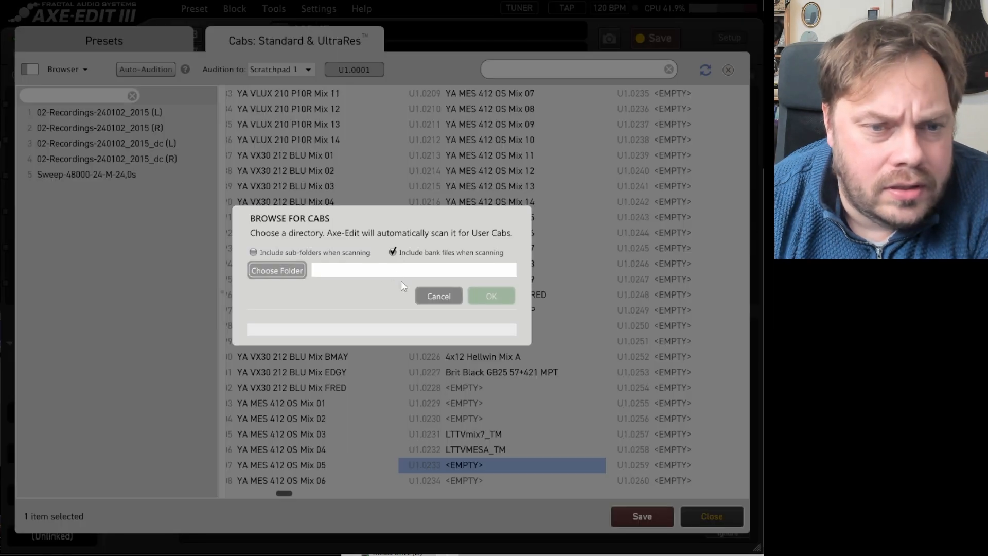
pyautogui.click(289, 271)
pyautogui.click(476, 283)
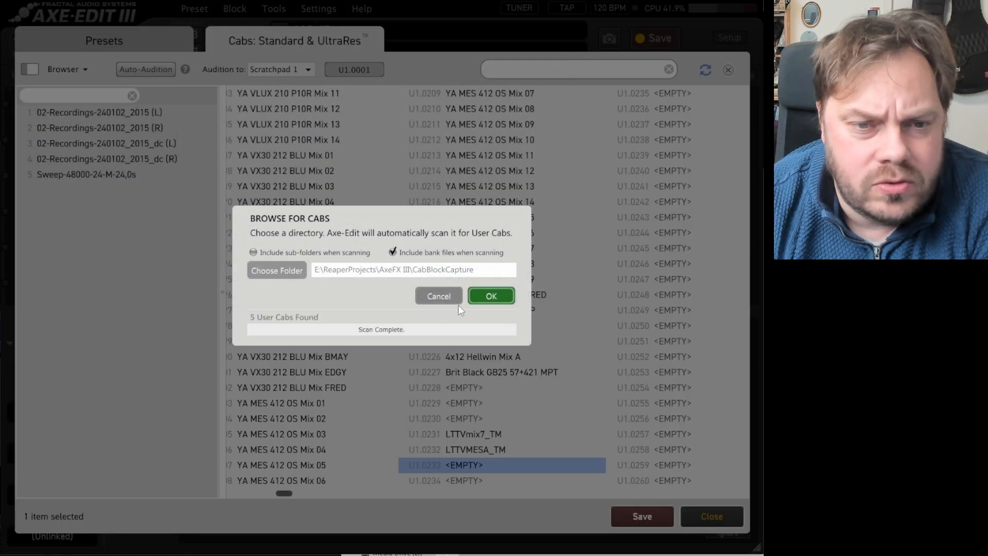
pyautogui.click(491, 296)
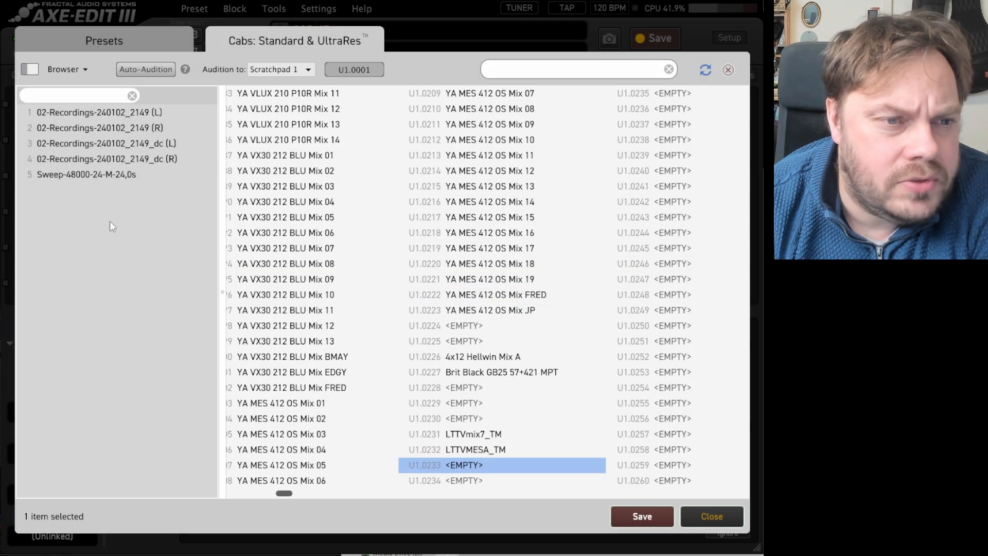
# Step: Place 02-Recordings-240102_2149_dc (L) and (R) into user cab slots U1.0233 and U1.0234
pyautogui.click(106, 146)
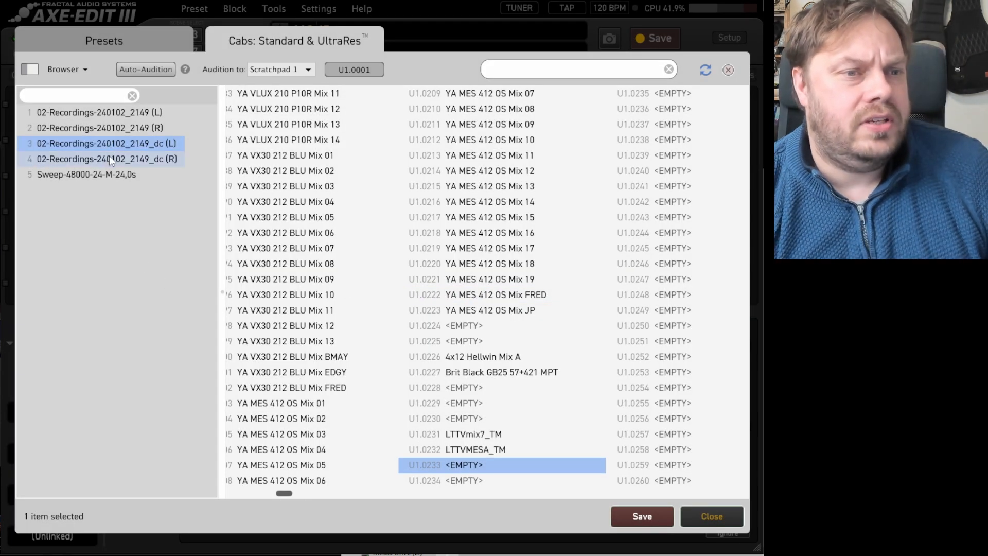
pyautogui.keyDown('shift'); pyautogui.click(110, 160); pyautogui.keyUp('shift')
pyautogui.moveTo(110, 159); pyautogui.dragTo(109, 190)
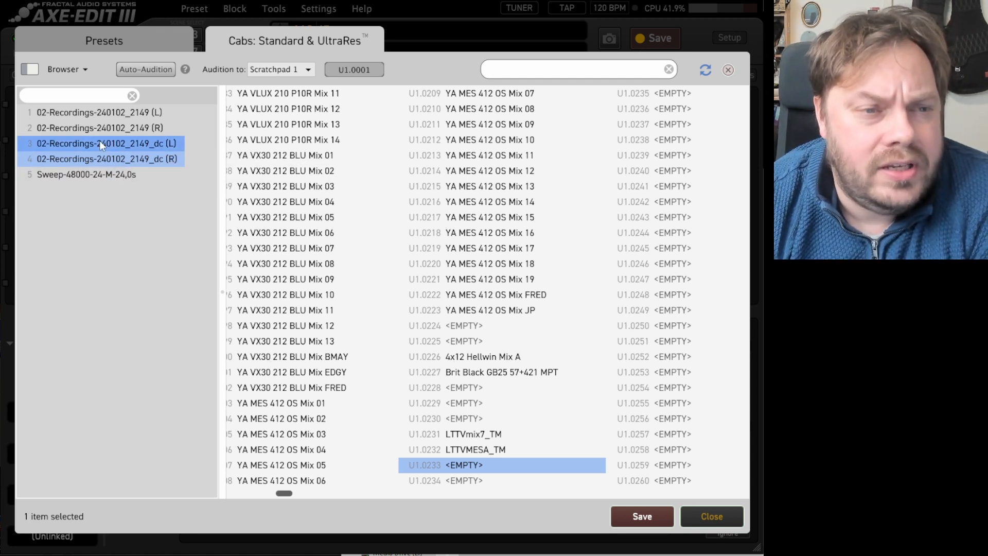
pyautogui.moveTo(96, 141); pyautogui.dragTo(474, 465)
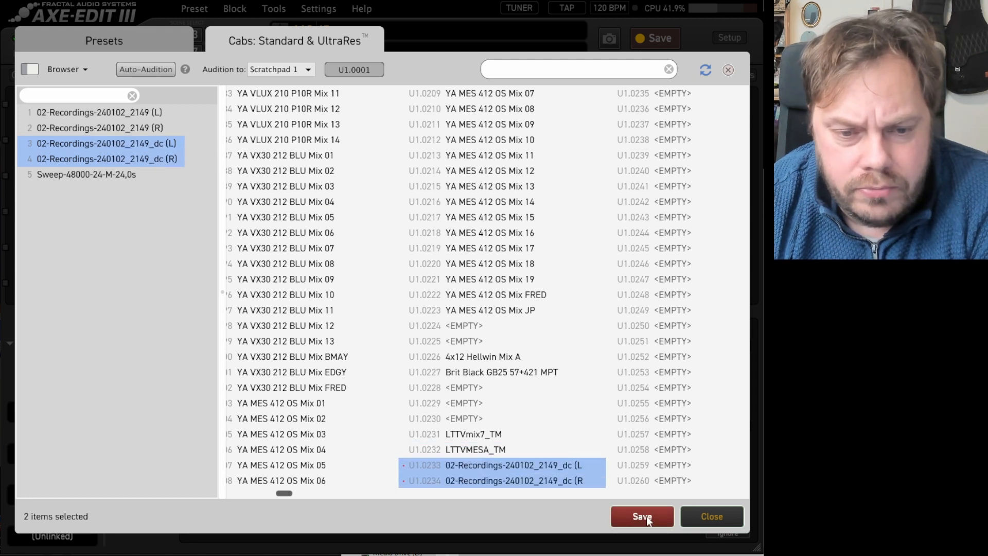
# Step: Check which IR processing mode is active for the cab browser
pyautogui.click(78, 69)
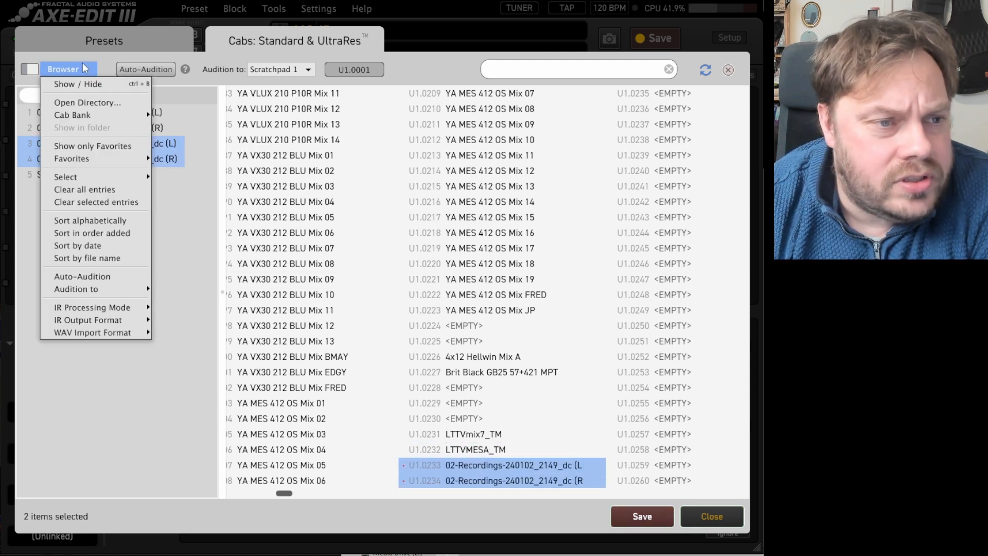
pyautogui.moveTo(106, 321)
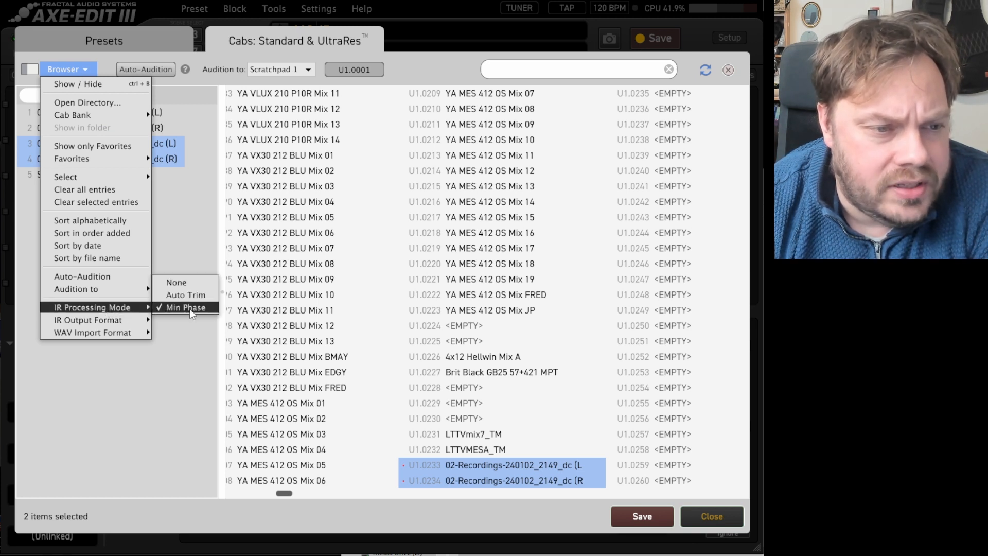
pyautogui.click(159, 384)
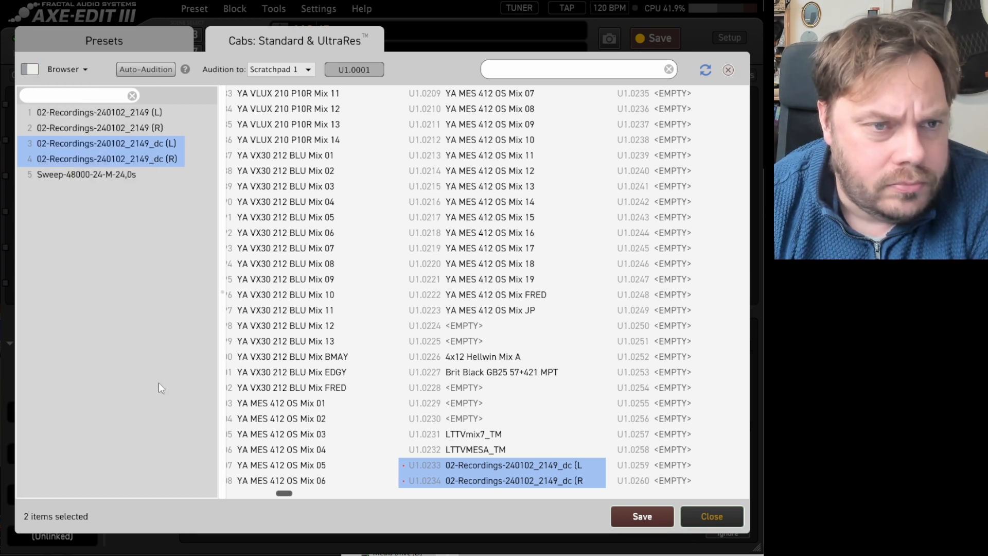
# Step: Save the cab slot changes to the device and close the cab manager
pyautogui.click(643, 516)
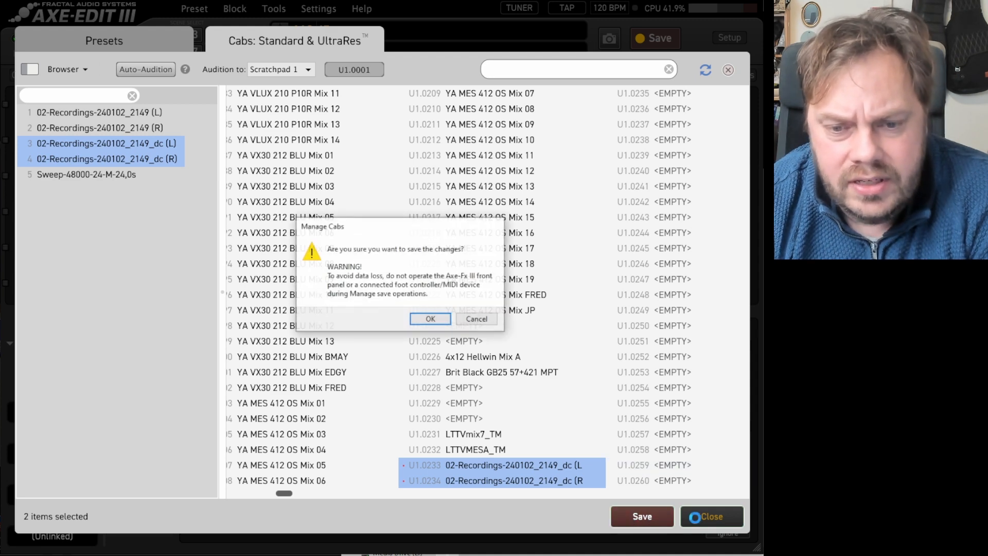
pyautogui.click(431, 316)
pyautogui.click(721, 516)
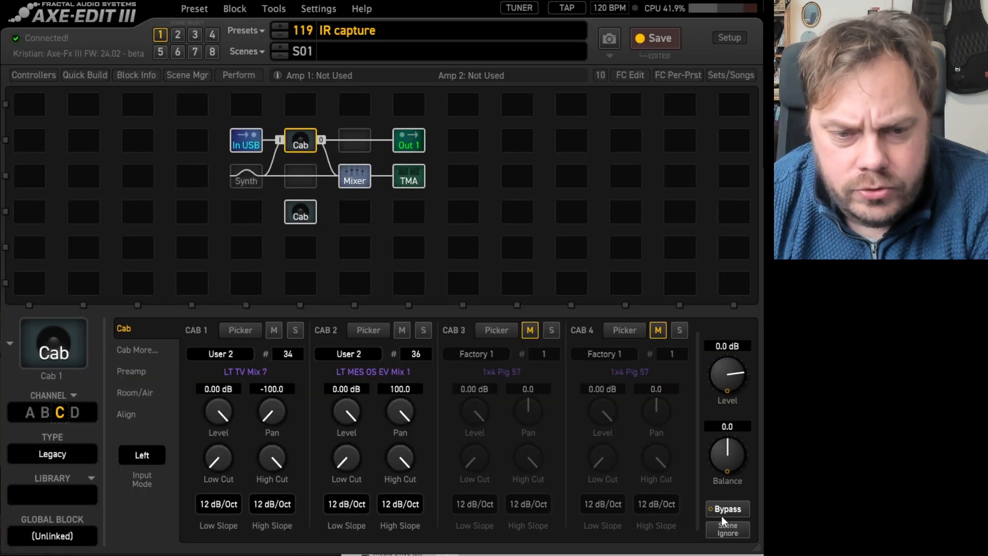
# Step: Set the Cab 1 block to channel D, mute its second IR and unmute its third and fourth IRs
pyautogui.click(74, 413)
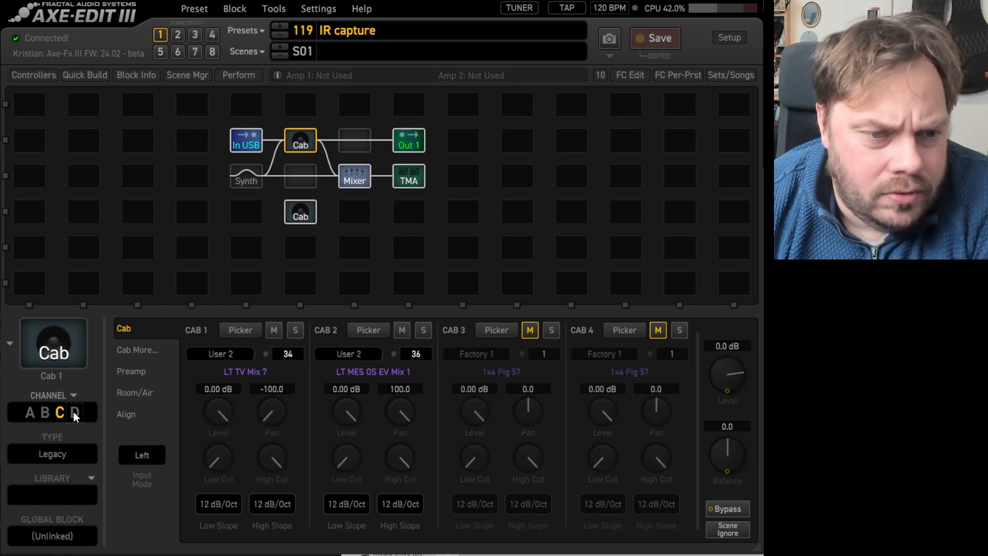
pyautogui.click(402, 330)
pyautogui.click(530, 329)
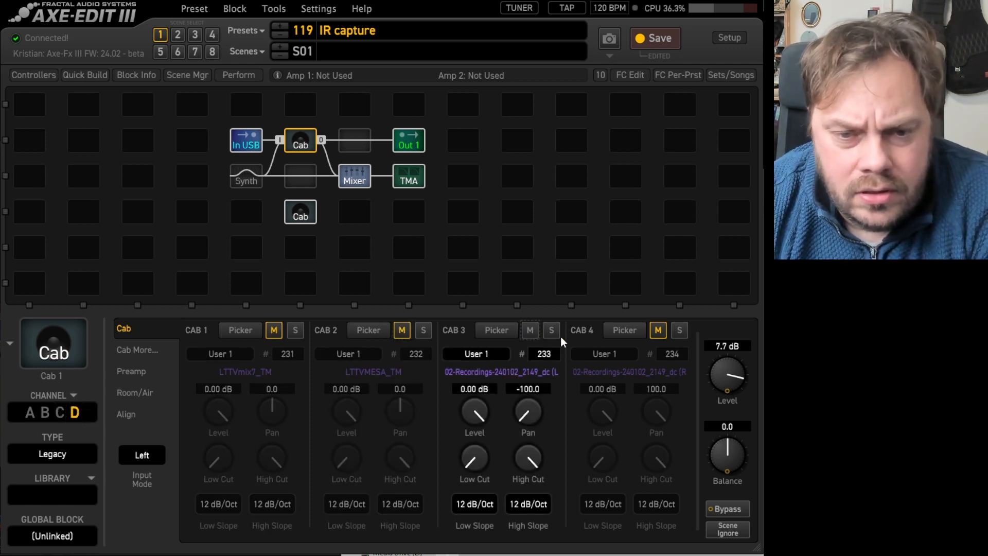
pyautogui.click(658, 330)
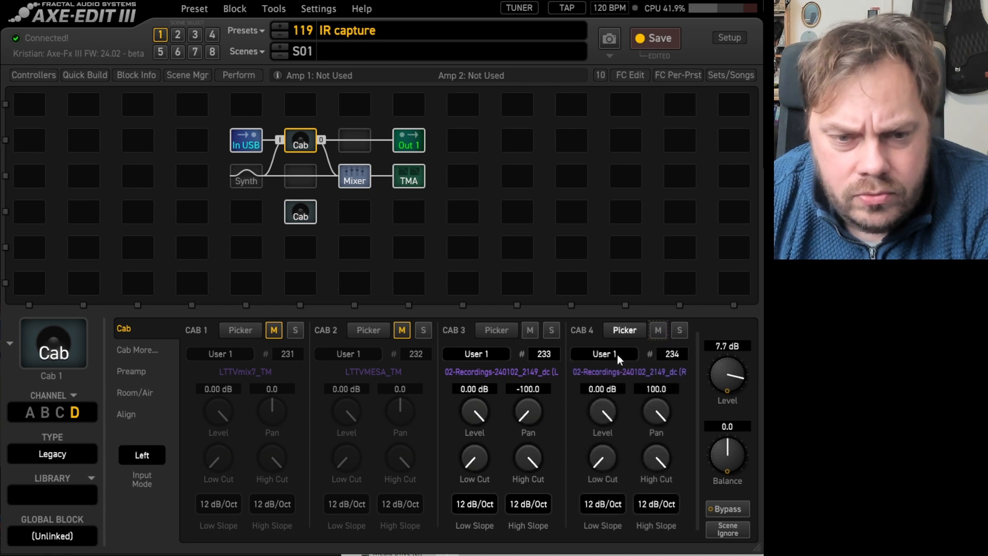
# Step: Inspect the IR selections of the third and fourth cab slots without changing them
pyautogui.click(550, 356)
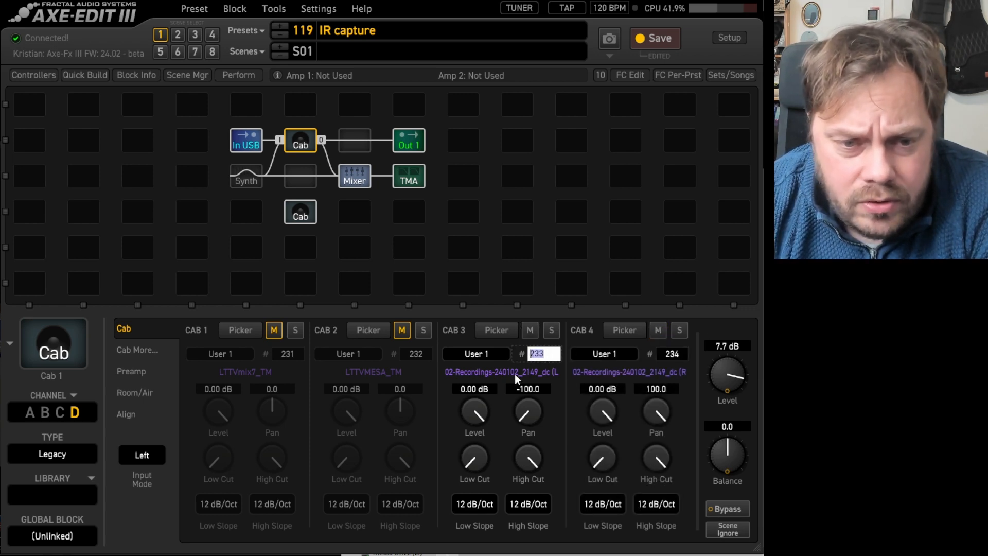
pyautogui.click(497, 330)
pyautogui.press('Escape')
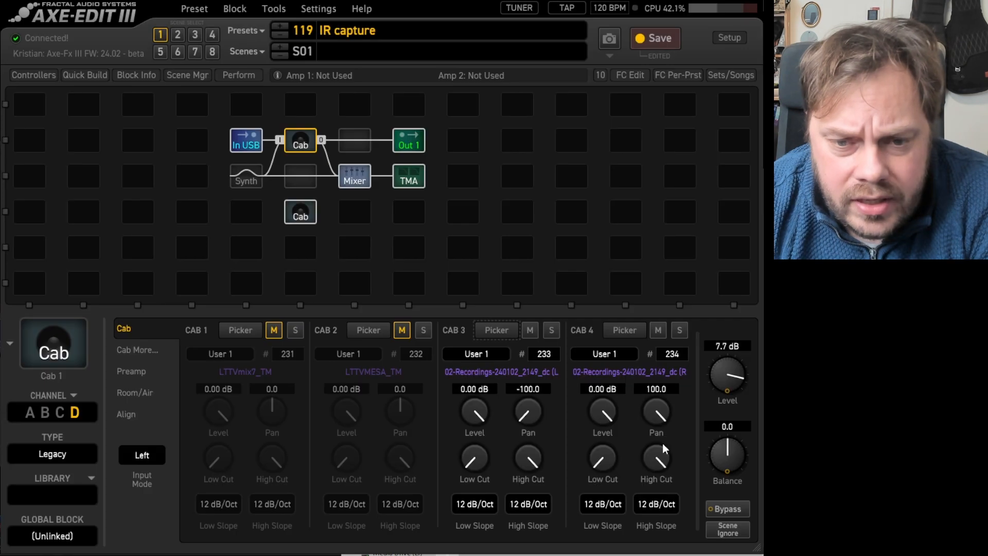
pyautogui.click(625, 329)
pyautogui.press('Escape')
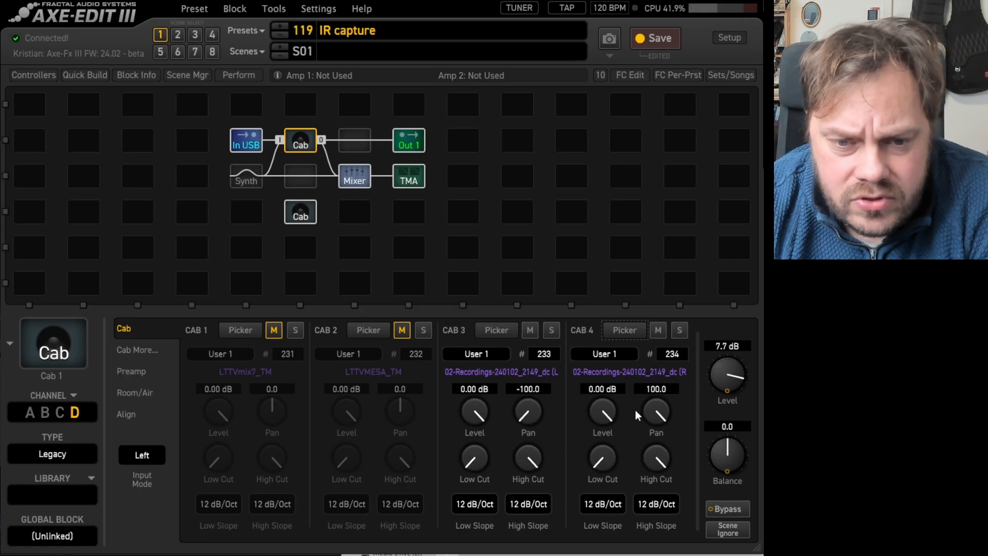
# Step: Select the Cab 2 block, set it to channel C and display its IR alignment graph
pyautogui.click(301, 211)
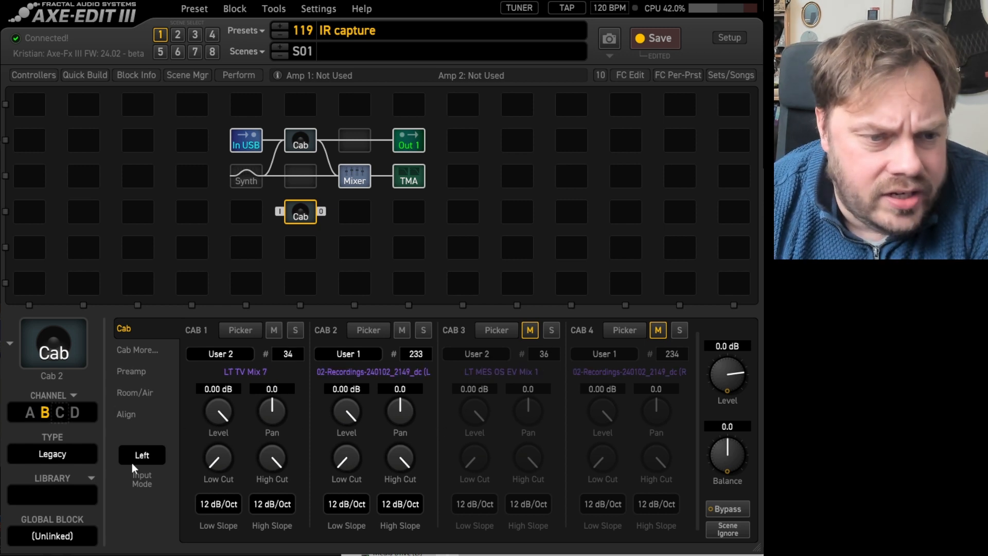
pyautogui.click(60, 414)
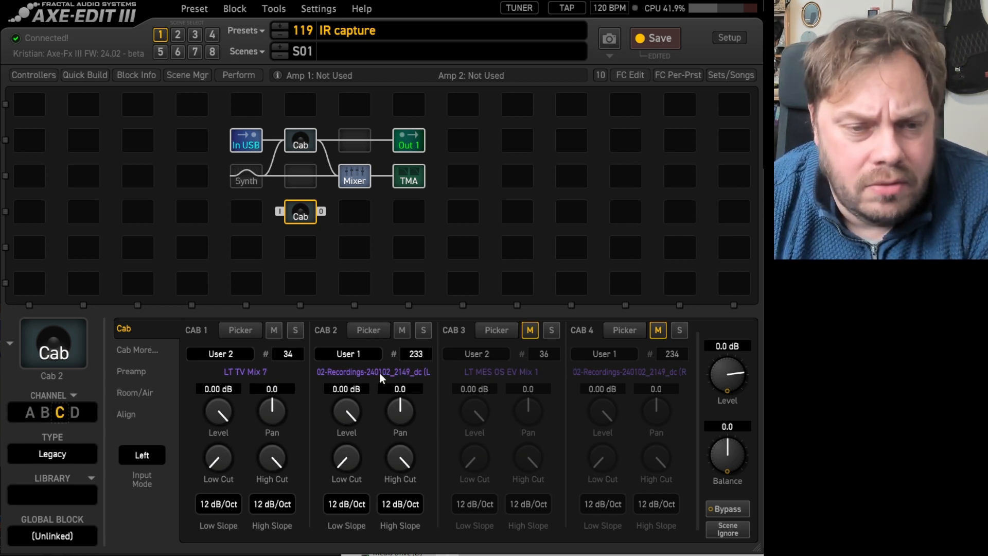
pyautogui.click(129, 417)
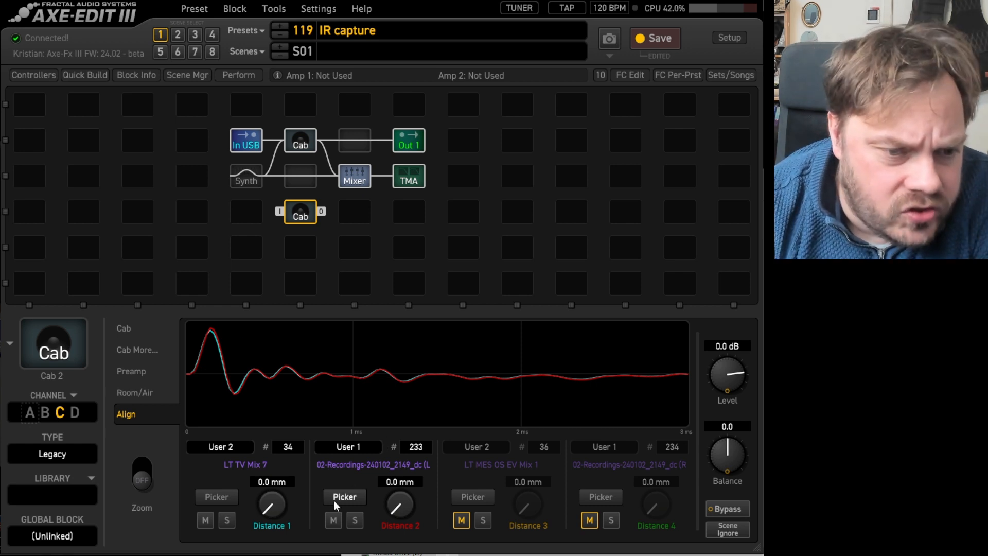
# Step: Try an offset of 1.7 mm for Distance 2, return it to 0.0 mm, and set Distance 1 to 0.7 mm
pyautogui.click(400, 507)
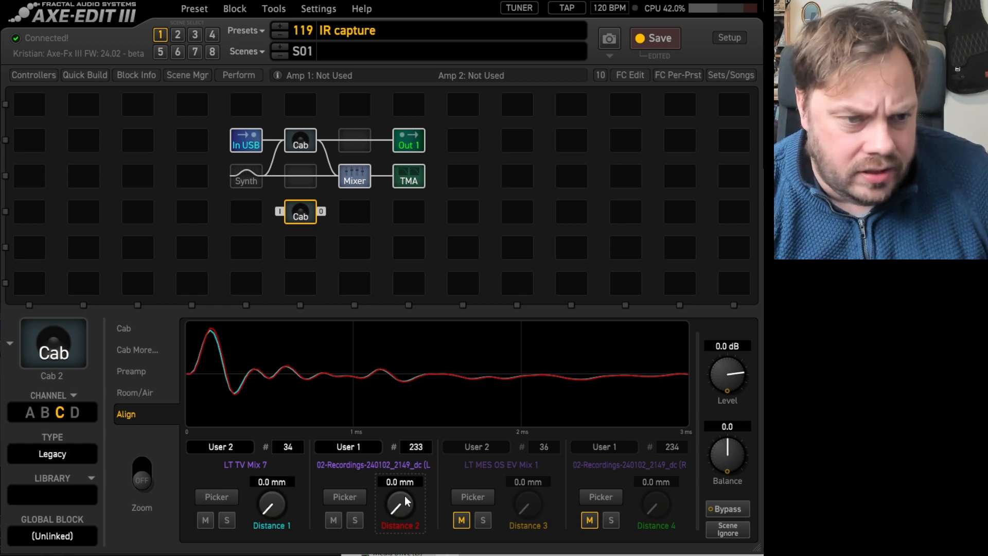
pyautogui.scroll(6, 406, 501)
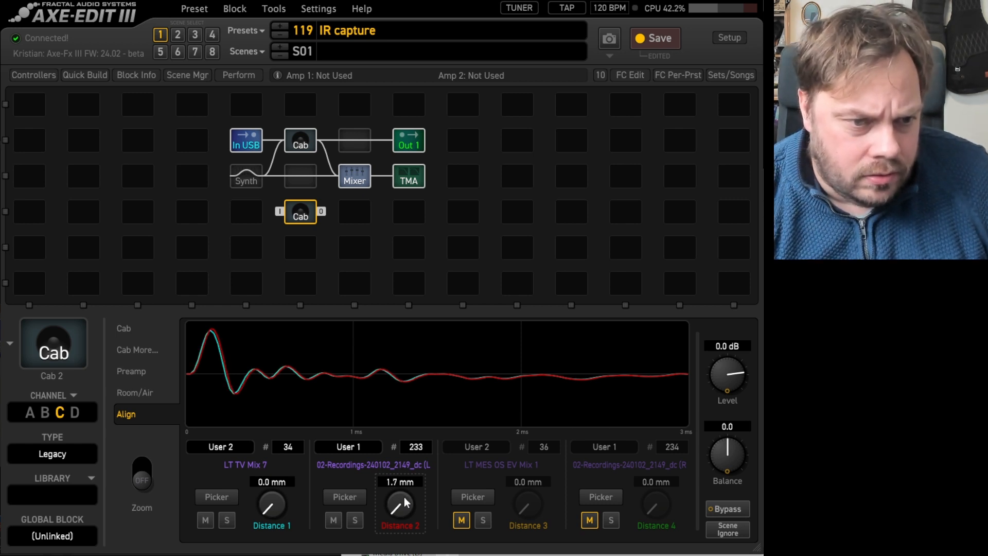
pyautogui.scroll(-6, 406, 503)
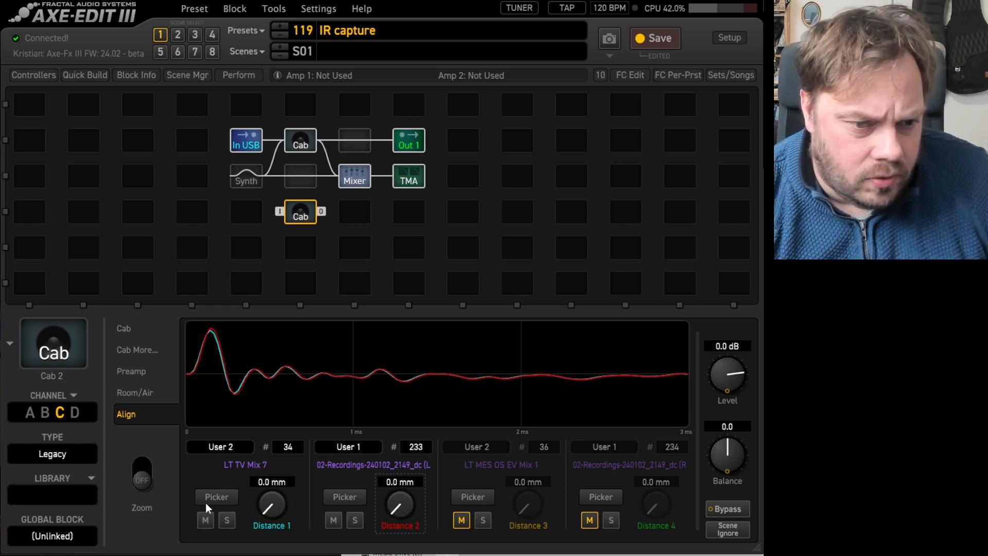
pyautogui.scroll(3, 268, 507)
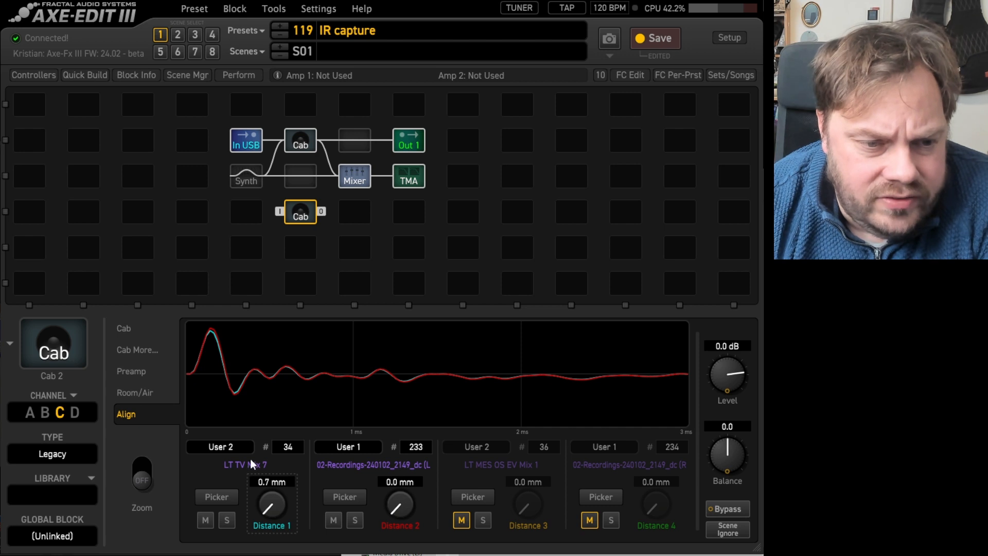
# Step: Mute the first two IRs, unmute LT MES OS EV Mix 1 and the right-channel capture, and set Distance 3 to 0.4 mm
pyautogui.click(205, 520)
pyautogui.click(334, 520)
pyautogui.click(462, 519)
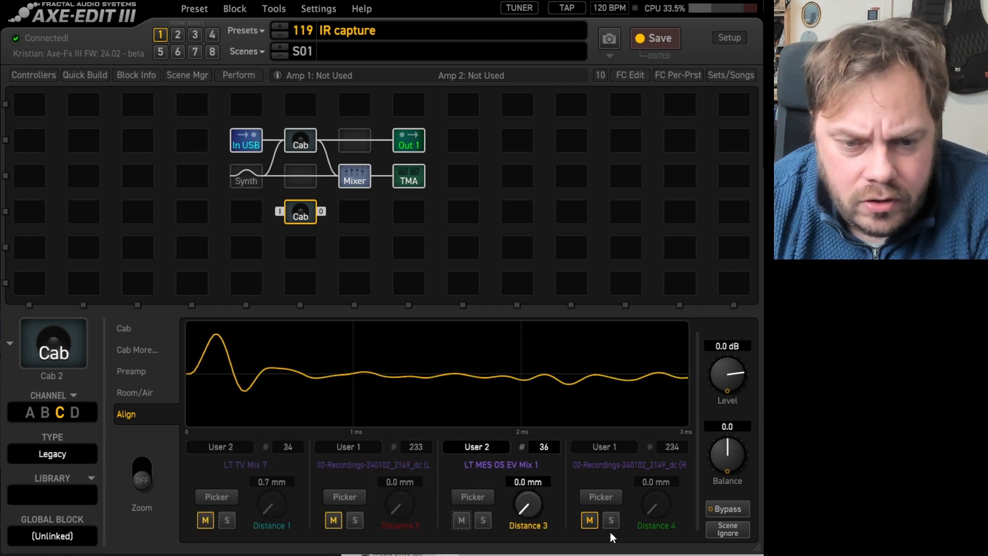
pyautogui.click(590, 520)
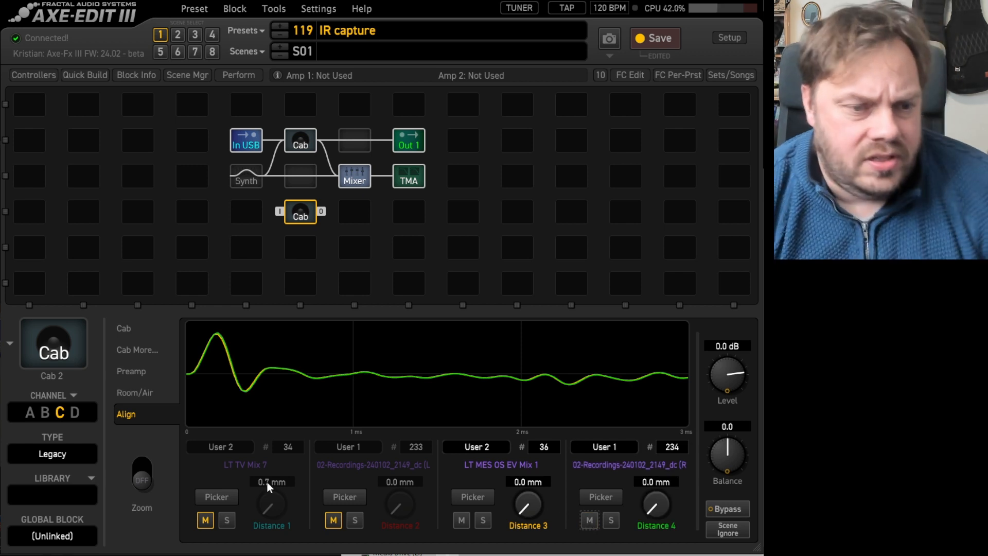
pyautogui.scroll(7, 538, 508)
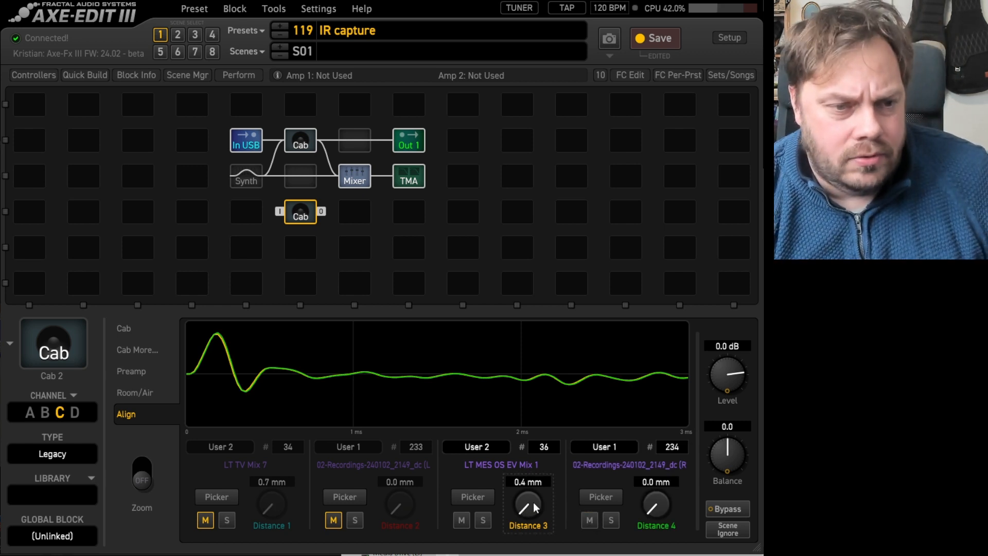
# Step: Set the Distance 3 offset of LT MES OS EV Mix 1 to 1.3 mm
pyautogui.scroll(6, 536, 509)
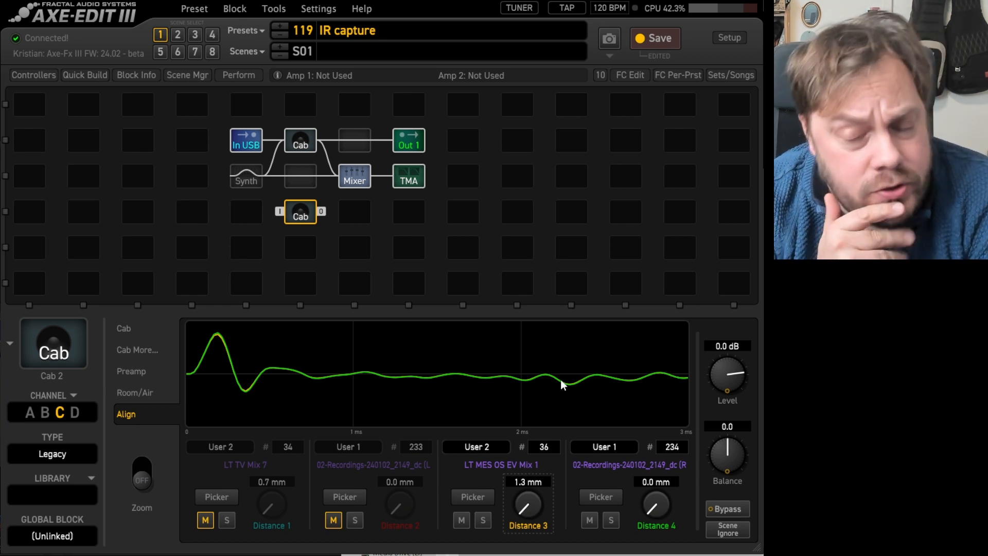
# Step: Inspect Cab 1's preamp, room/air and cab settings on channel D, and view the original IRs on channel C
pyautogui.click(300, 140)
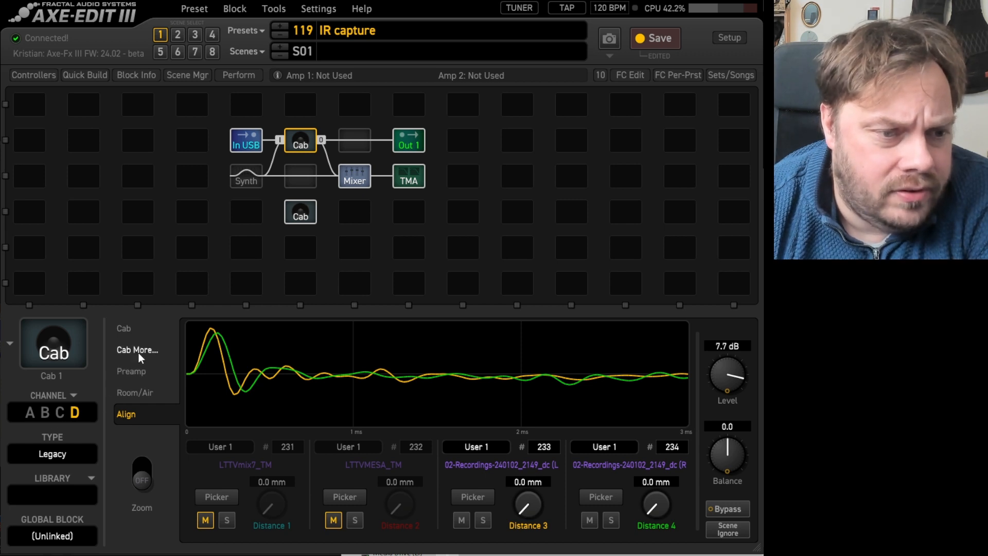
pyautogui.click(132, 371)
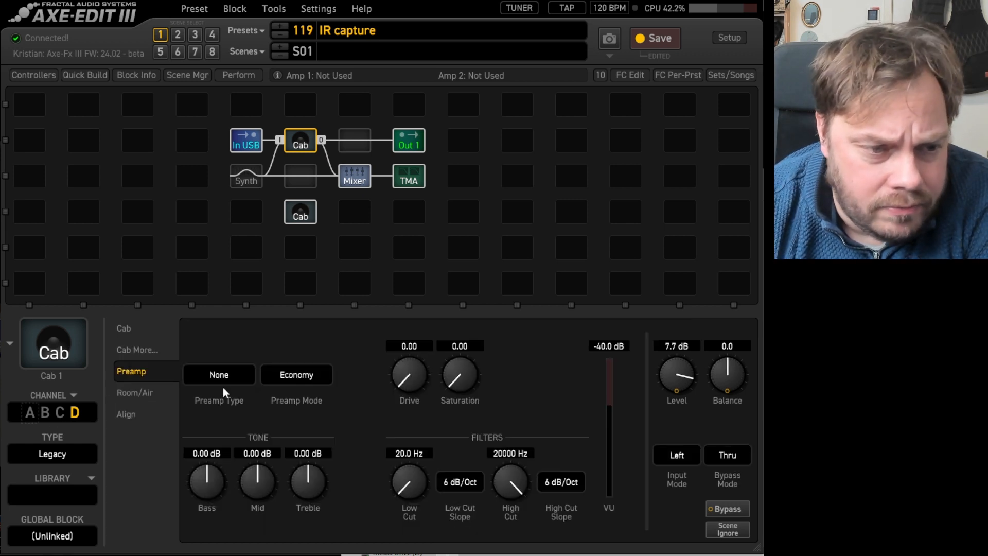
pyautogui.click(123, 392)
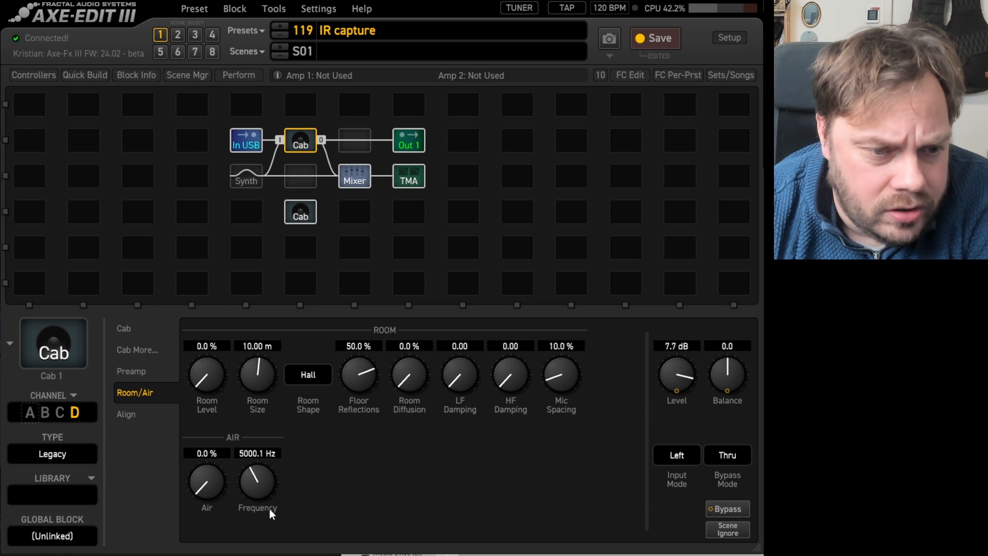
pyautogui.click(132, 329)
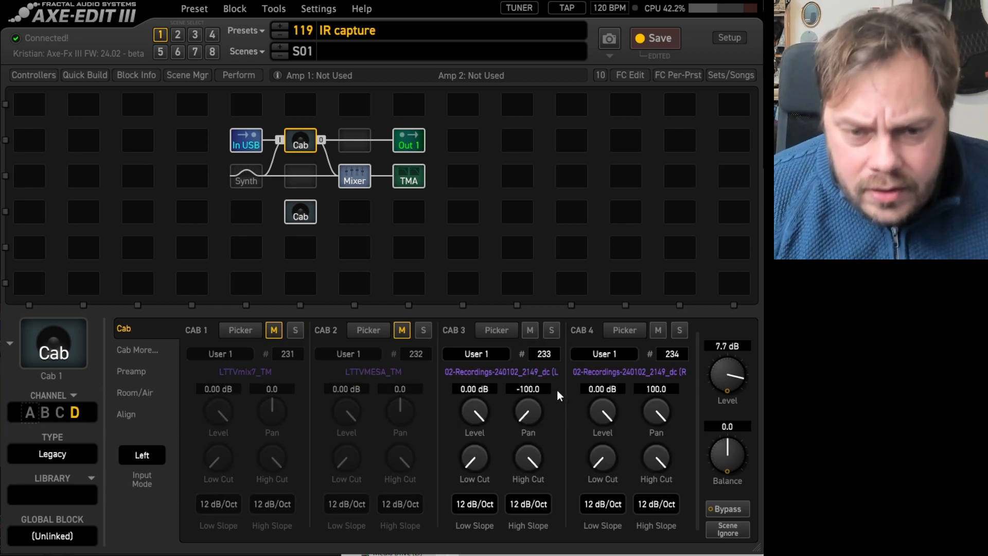
pyautogui.click(60, 413)
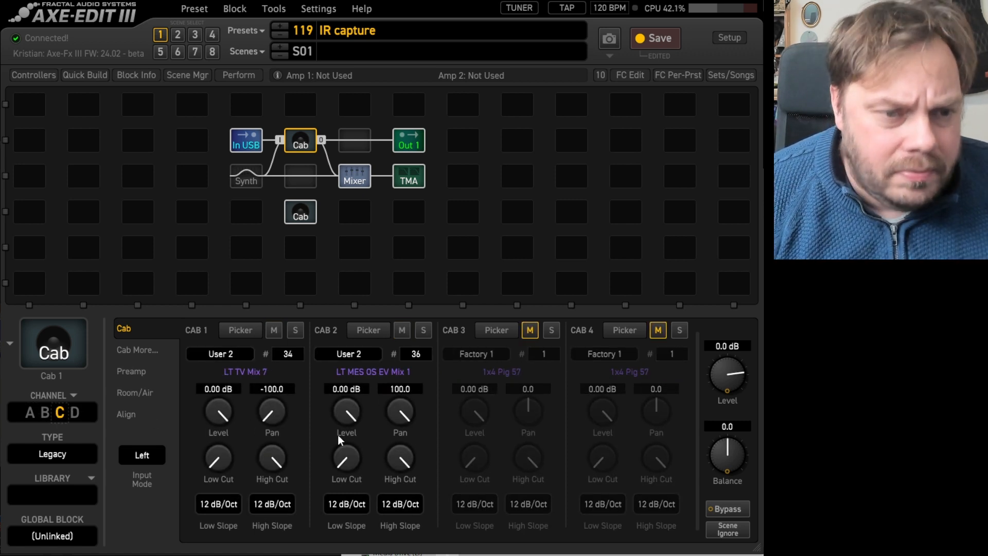
# Step: Enable the pink noise Synth block and set Cab 1's output level on channel D to 0.0 dB
pyautogui.click(247, 183)
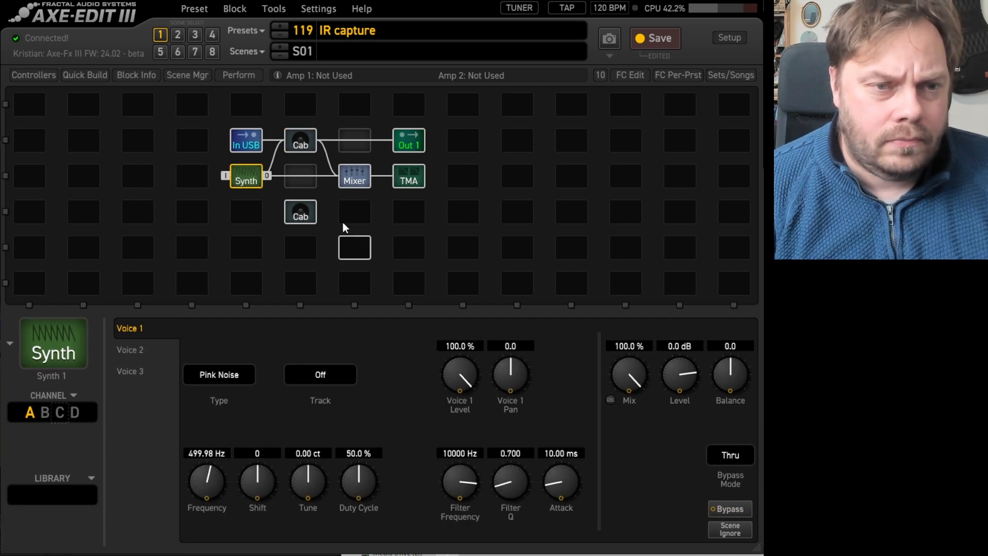
pyautogui.click(301, 140)
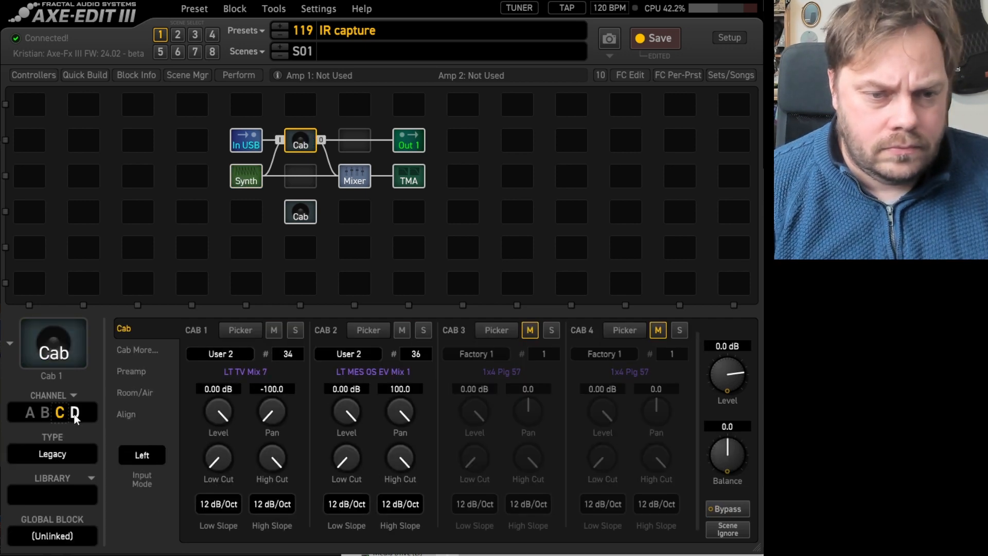
pyautogui.click(75, 414)
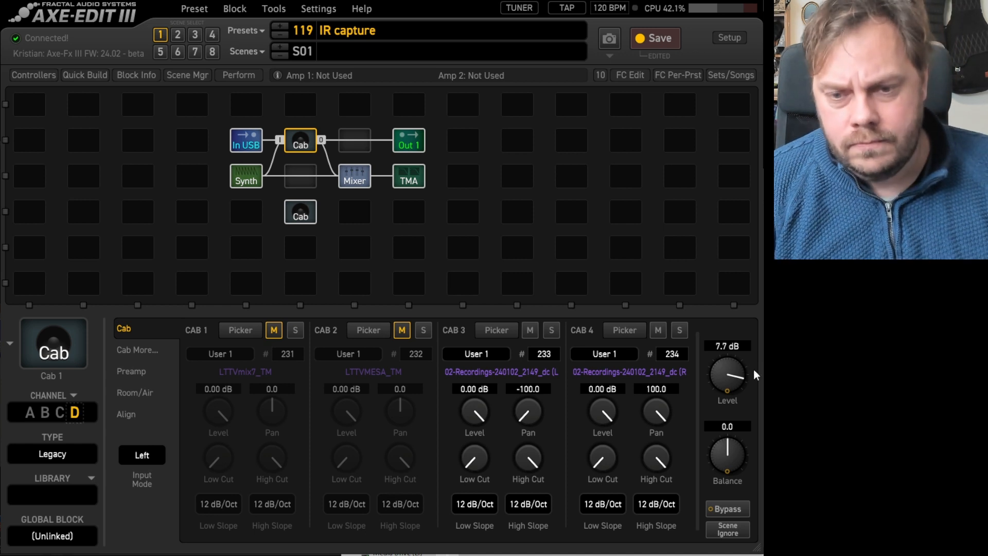
pyautogui.doubleClick(735, 377)
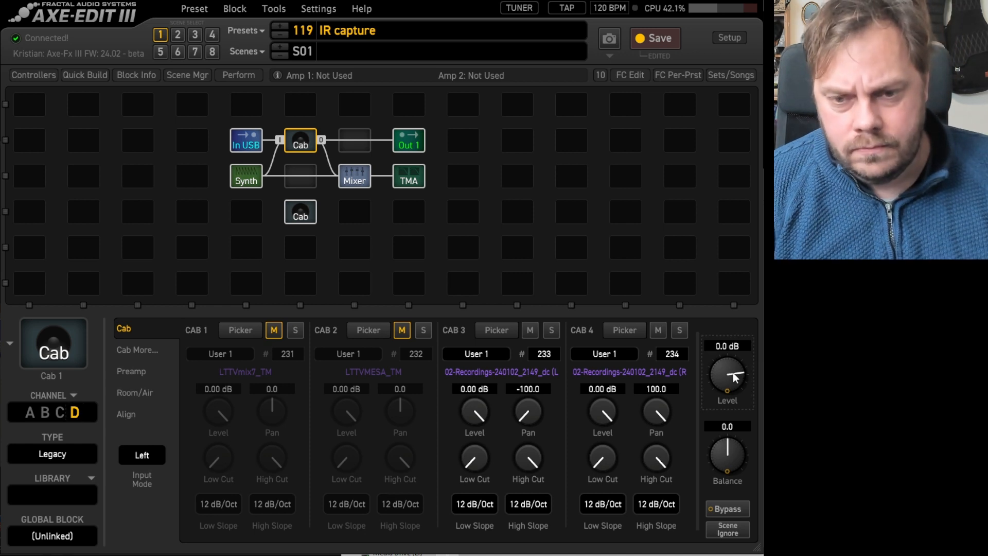
# Step: Compare Cab 1's channels C and D with the pink noise, finish on channel C, and bypass the Synth block
pyautogui.click(60, 413)
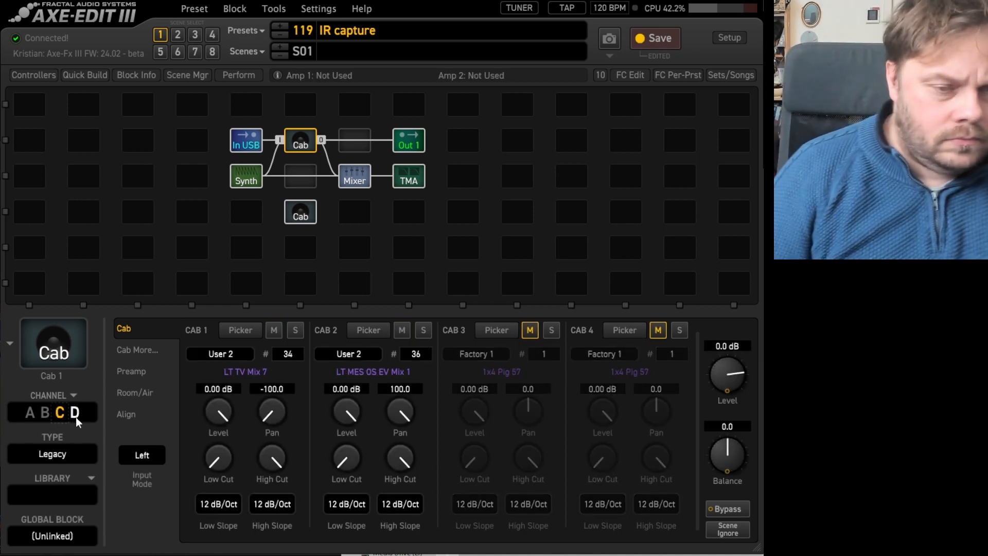
pyautogui.click(75, 416)
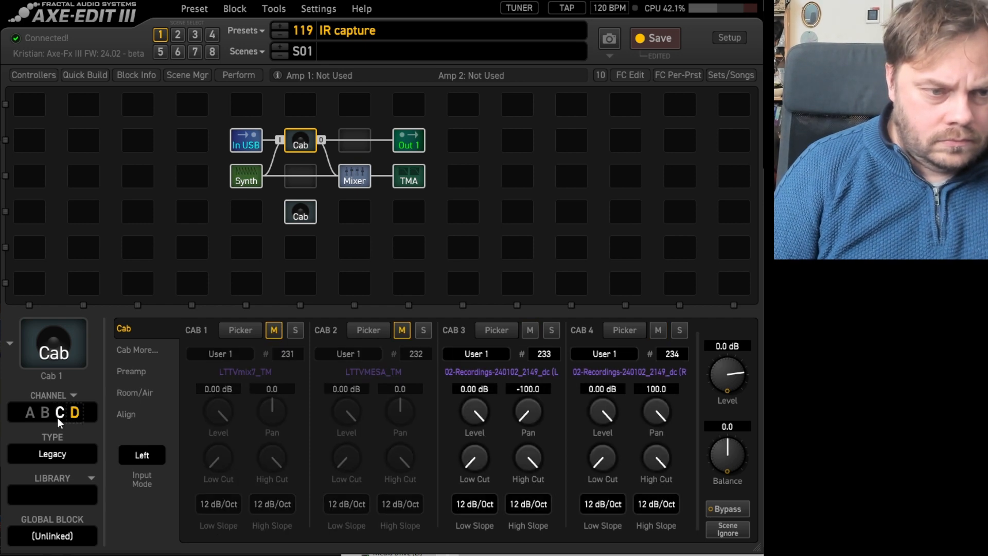
pyautogui.click(59, 416)
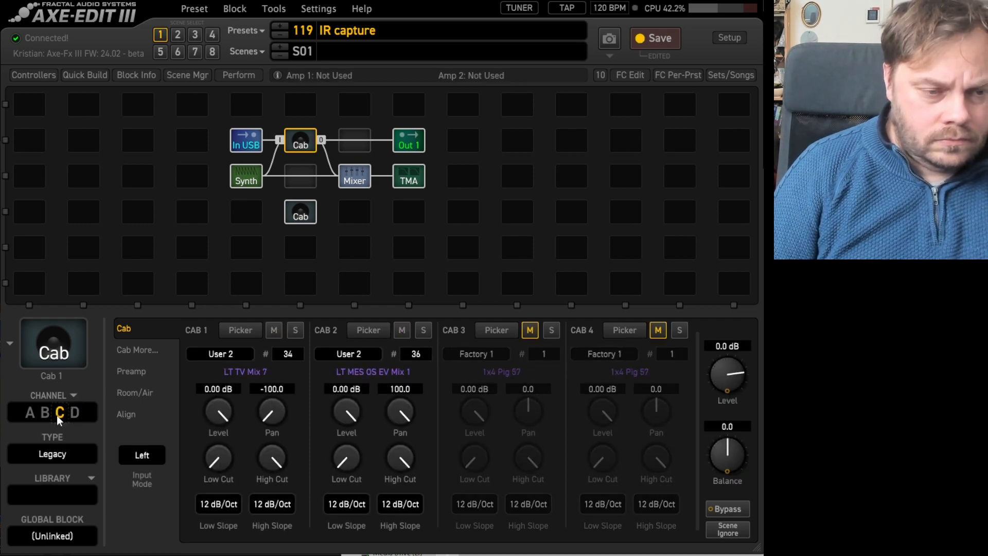
pyautogui.click(248, 176)
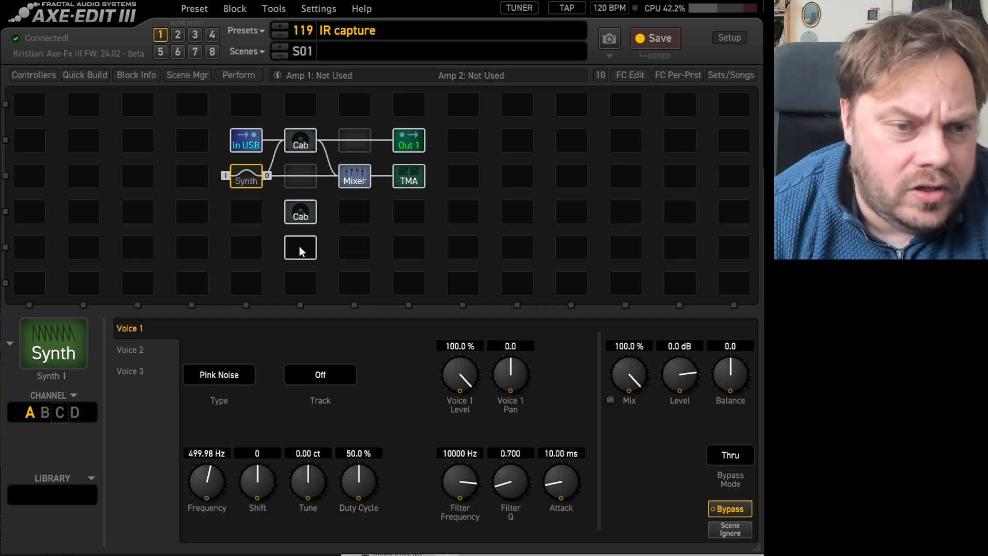
# Step: Examine Cab 2's IR alignment graphs on channels B and A to compare the Tone Match captures with the originals
pyautogui.click(300, 212)
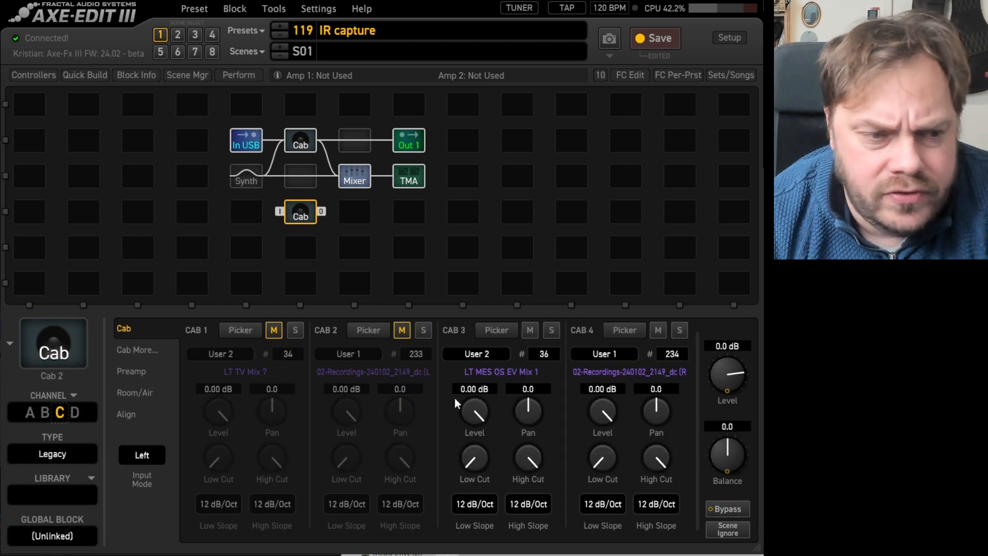
pyautogui.click(45, 413)
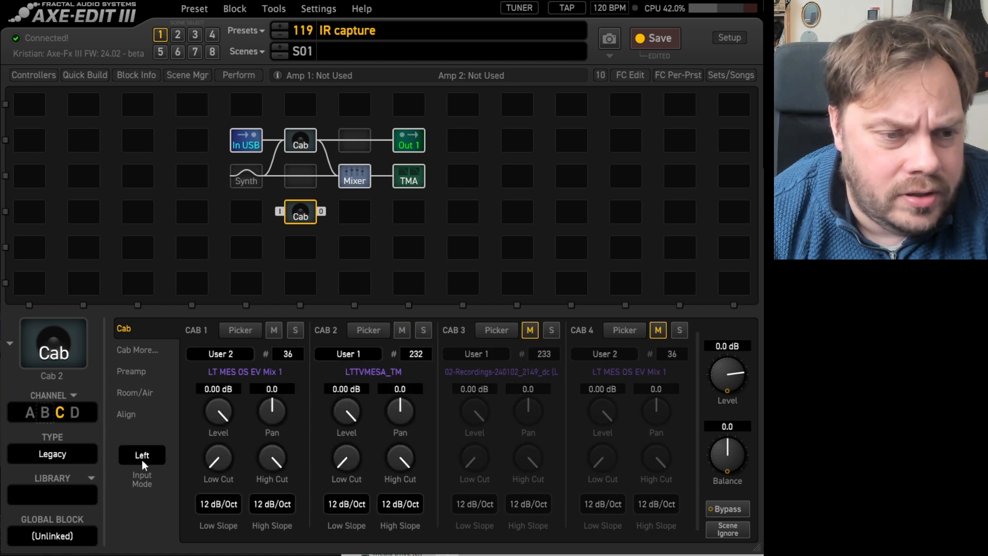
pyautogui.click(126, 414)
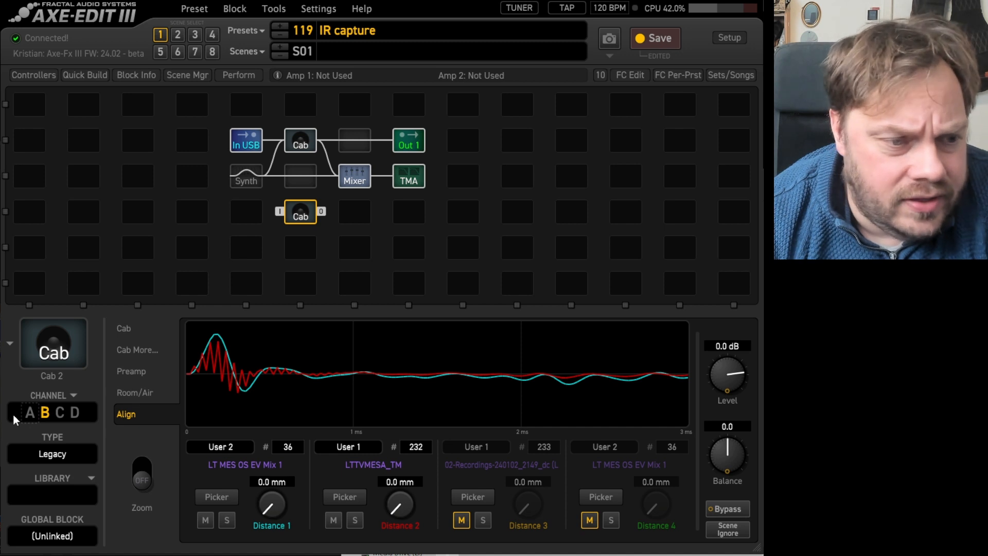
pyautogui.click(30, 412)
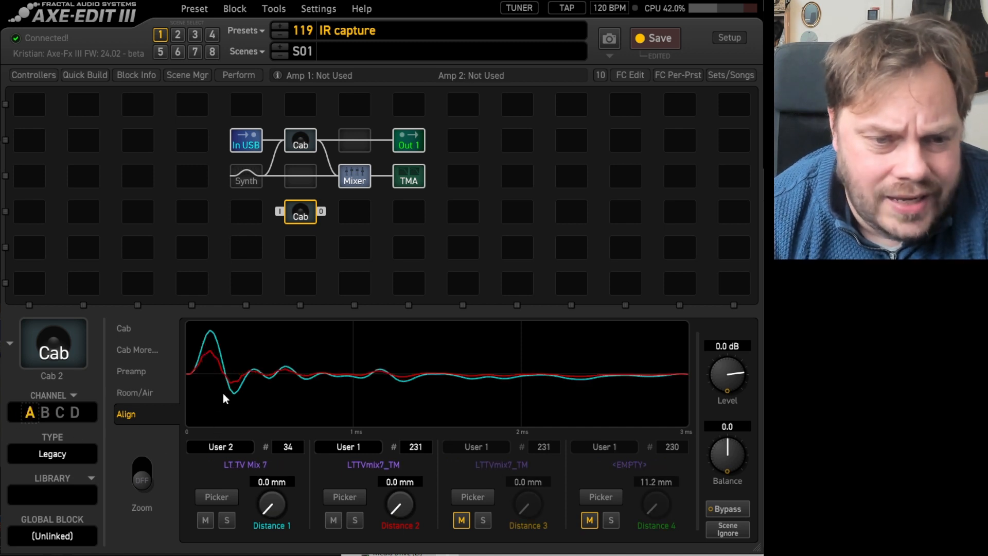